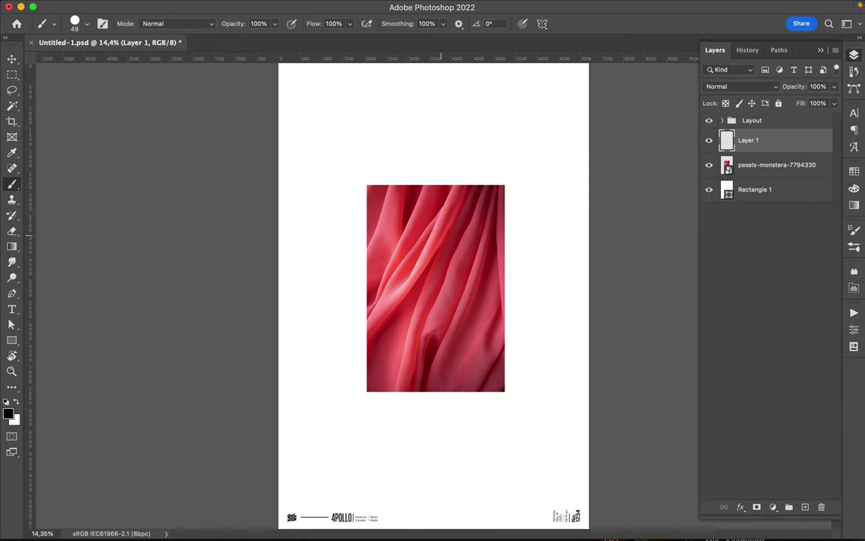
# Pick dark green, set the brush to 191 px and paint numbers 1–4 around the photo
pyautogui.click(854, 171)
pyautogui.click(711, 202)
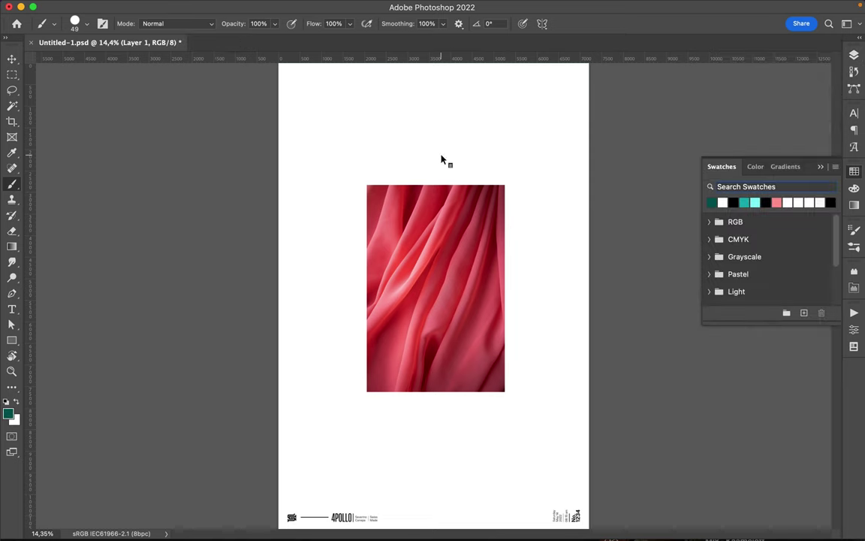
pyautogui.rightClick(441, 159)
pyautogui.moveTo(461, 177); pyautogui.dragTo(495, 177)
pyautogui.moveTo(342, 139); pyautogui.dragTo(361, 166)
pyautogui.moveTo(413, 170)
pyautogui.mouseDown()
pyautogui.moveTo(449, 174)
pyautogui.moveTo(457, 213)
pyautogui.mouseUp()
pyautogui.moveTo(356, 285)
pyautogui.mouseDown()
pyautogui.moveTo(394, 323)
pyautogui.moveTo(349, 347)
pyautogui.mouseUp()
pyautogui.moveTo(490, 350)
pyautogui.mouseDown()
pyautogui.moveTo(486, 365)
pyautogui.moveTo(530, 422)
pyautogui.moveTo(500, 457)
pyautogui.mouseUp()
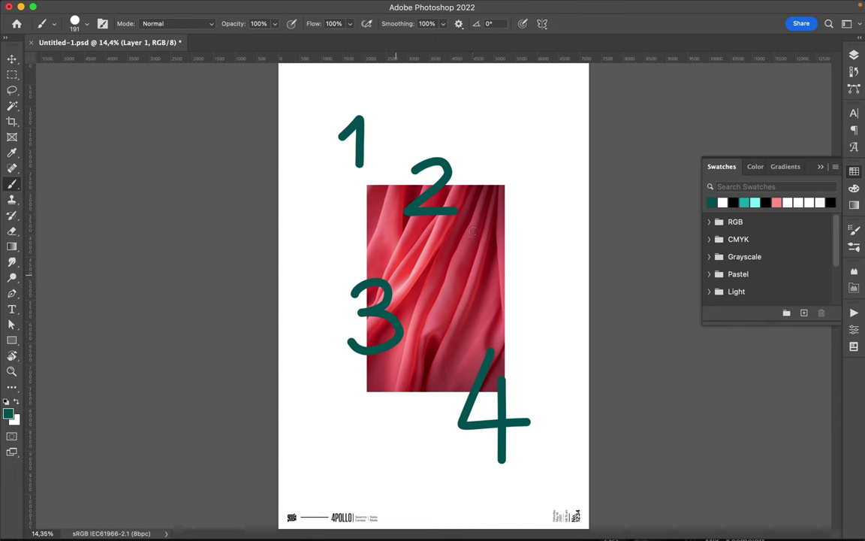
# With a 57 px brush, add thin marks along the photo's top and right edges and below the 3
pyautogui.press('F7')
pyautogui.rightClick(474, 313)
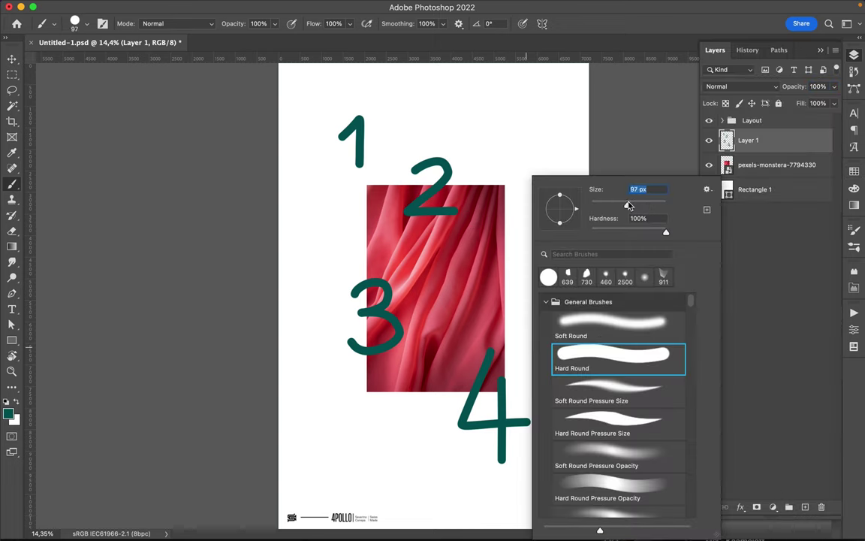
pyautogui.write('57')
pyautogui.press('Return')
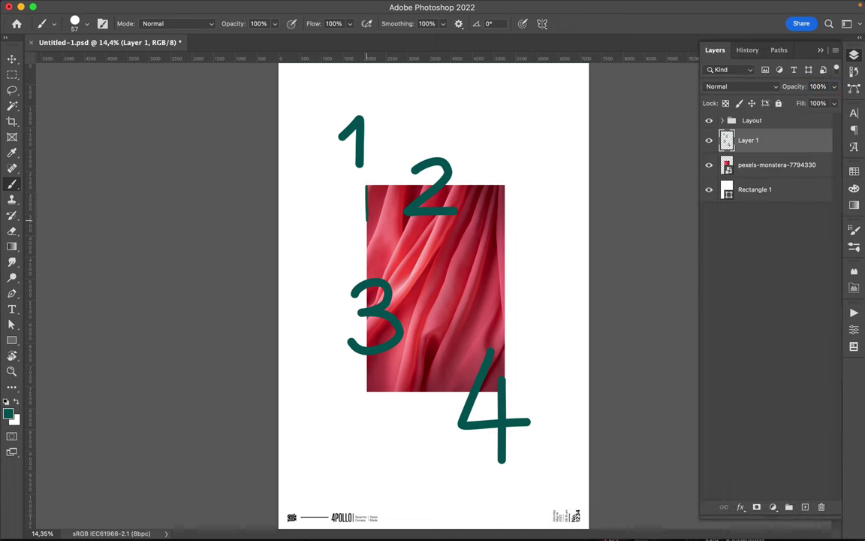
pyautogui.moveTo(366, 183); pyautogui.dragTo(409, 188)
pyautogui.moveTo(506, 248)
pyautogui.mouseDown()
pyautogui.moveTo(507, 310)
pyautogui.moveTo(514, 289)
pyautogui.mouseUp()
pyautogui.moveTo(350, 372); pyautogui.dragTo(368, 371)
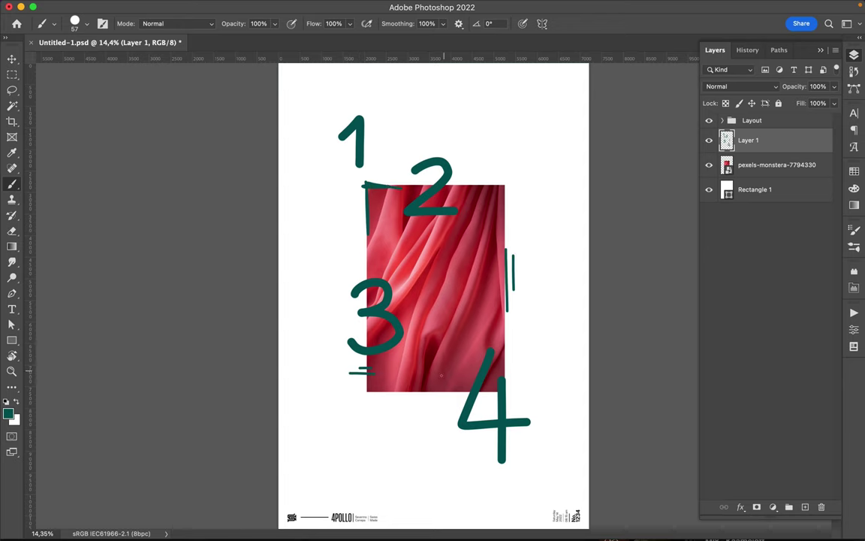
# Paint three thick dark-green blobs with a 1040 px brush
pyautogui.rightClick(430, 340)
pyautogui.moveTo(491, 184); pyautogui.dragTo(509, 188)
pyautogui.press('Return')
pyautogui.moveTo(424, 361); pyautogui.dragTo(344, 450)
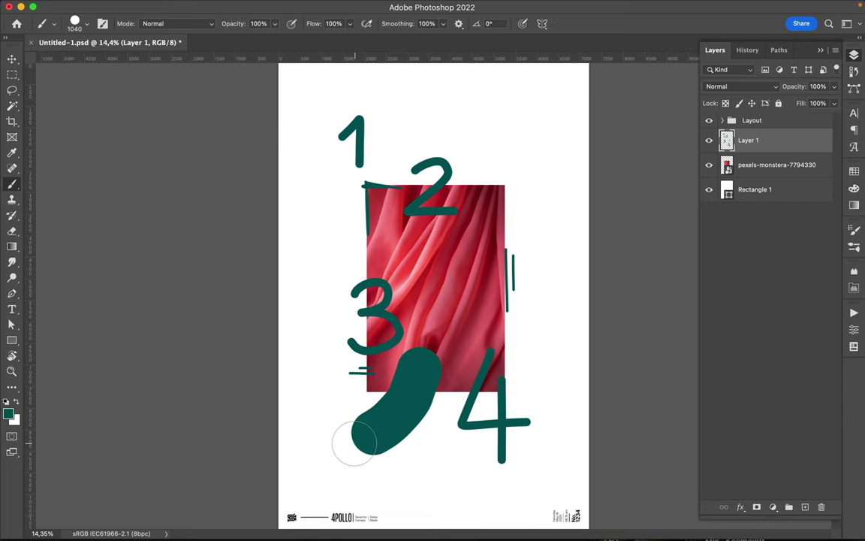
pyautogui.moveTo(489, 163); pyautogui.dragTo(514, 127)
pyautogui.moveTo(379, 253); pyautogui.dragTo(335, 229)
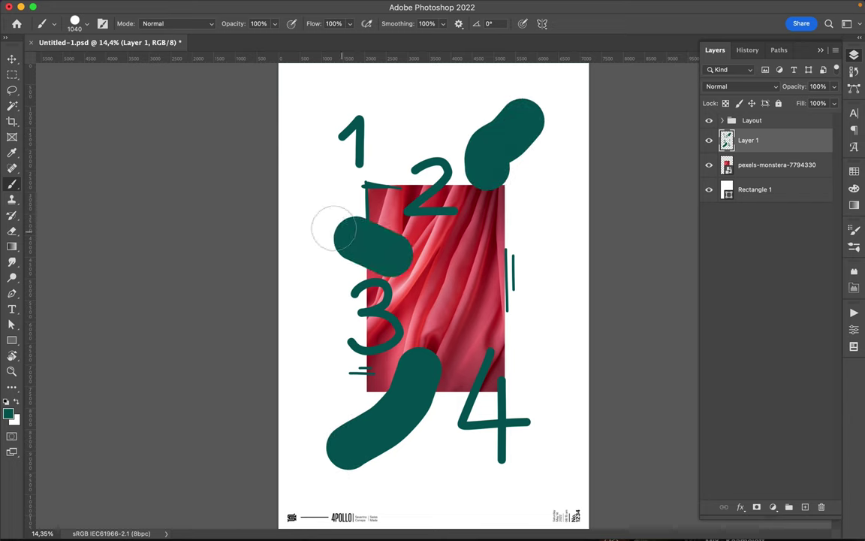
# On a new Layer 2 above Rectangle 1, paint light-teal strokes around the photo and the 4
pyautogui.click(755, 189)
pyautogui.hotkey('ctrl', 'shift', 'alt', 'n')
pyautogui.press('Return')
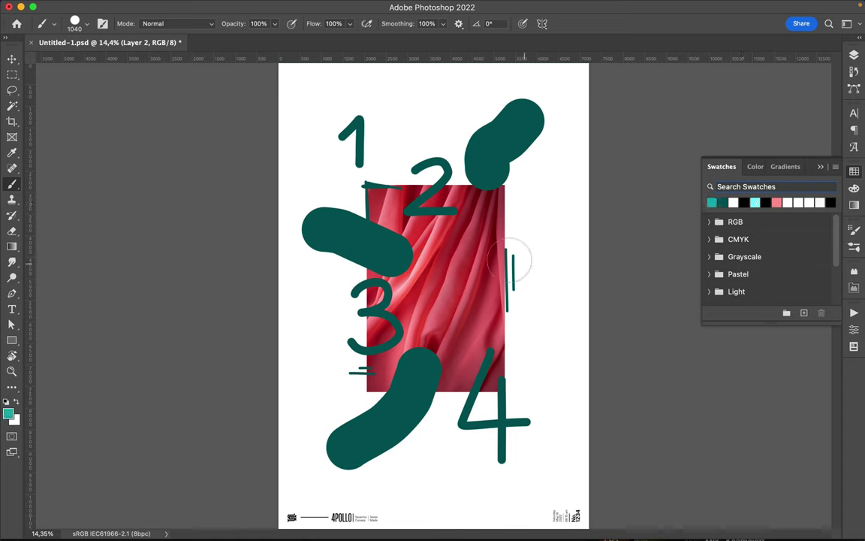
pyautogui.moveTo(511, 251); pyautogui.dragTo(542, 275)
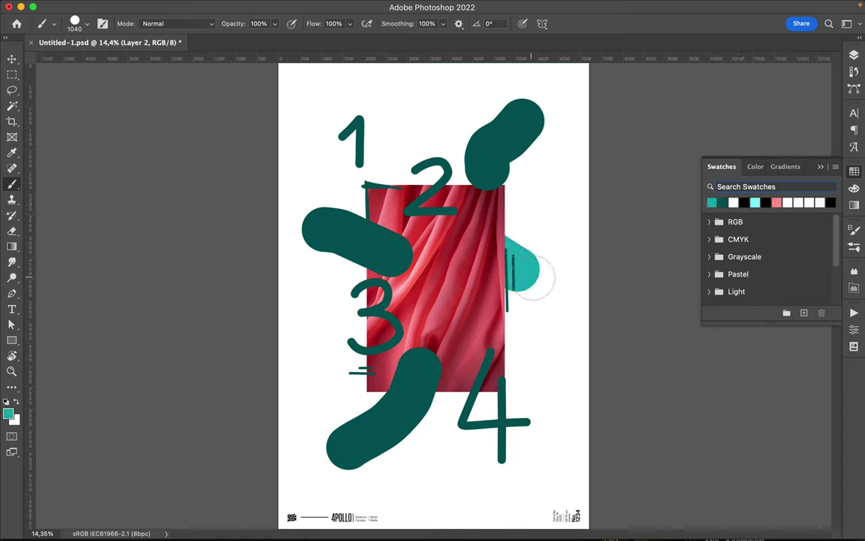
pyautogui.moveTo(375, 104); pyautogui.dragTo(419, 177)
pyautogui.moveTo(439, 407); pyautogui.dragTo(614, 386)
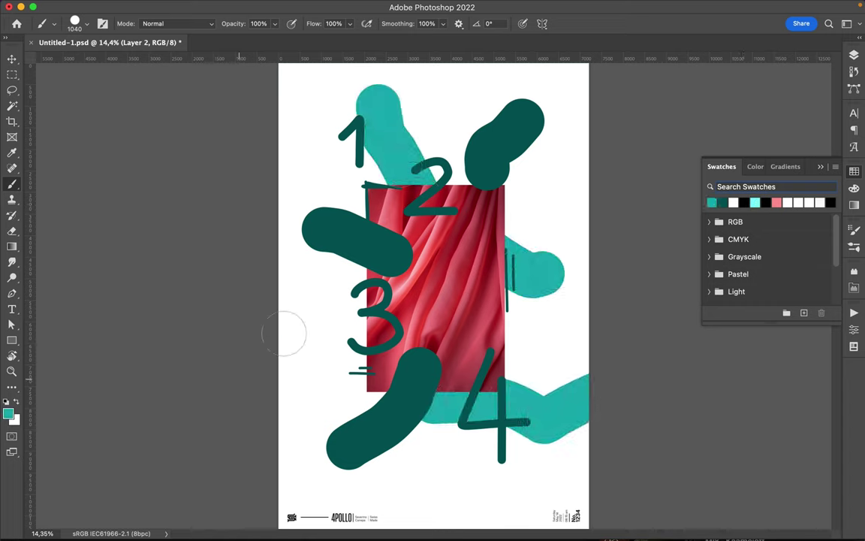
pyautogui.moveTo(284, 334); pyautogui.dragTo(331, 316)
# Draw a thin 6 px zigzag right of the photo
pyautogui.rightClick(439, 180)
pyautogui.moveTo(565, 206); pyautogui.dragTo(501, 207)
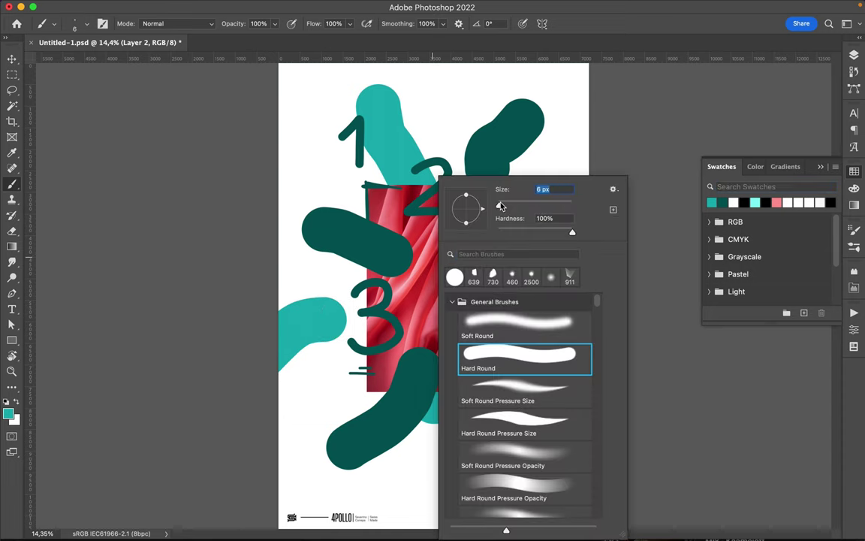
pyautogui.click(366, 393)
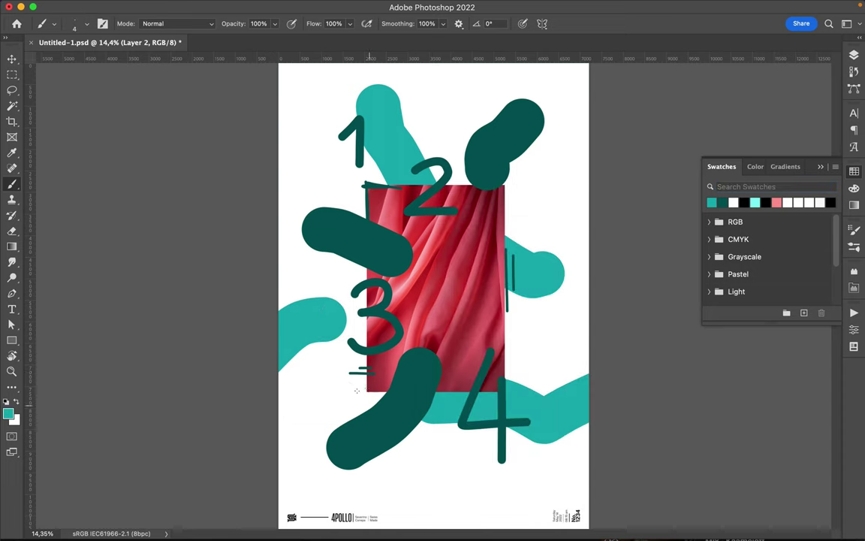
pyautogui.moveTo(525, 248); pyautogui.dragTo(584, 225)
# Erase the light-teal strokes near the 1 and 4 with a 2120 px eraser
pyautogui.click(853, 55)
pyautogui.press('r')
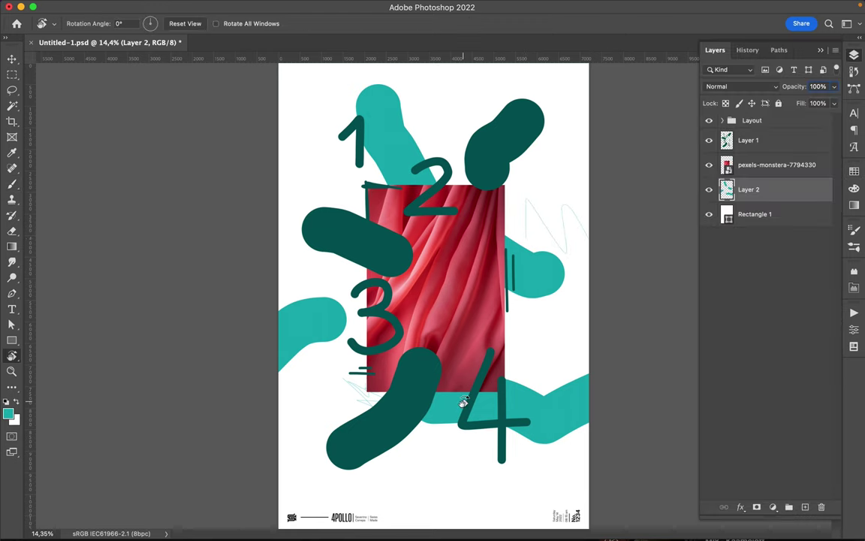
pyautogui.press('e')
pyautogui.rightClick(419, 367)
pyautogui.moveTo(530, 205); pyautogui.dragTo(599, 205)
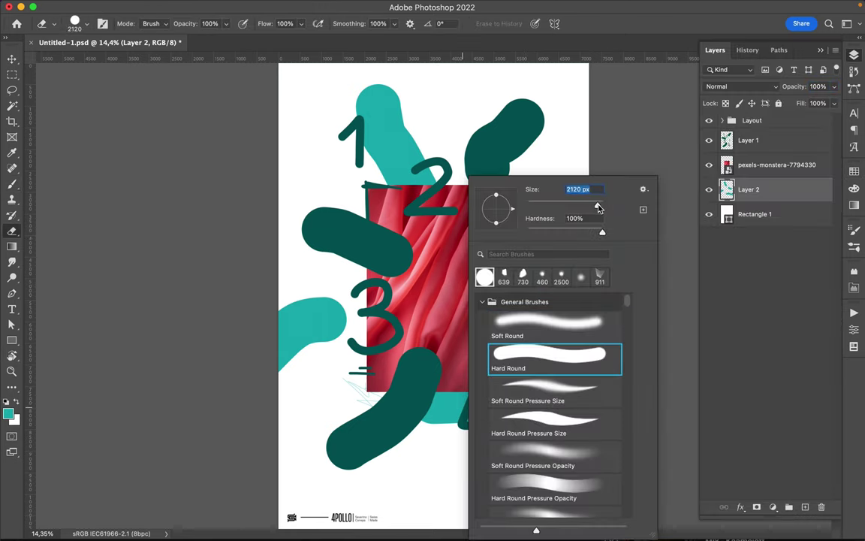
pyautogui.press('Return')
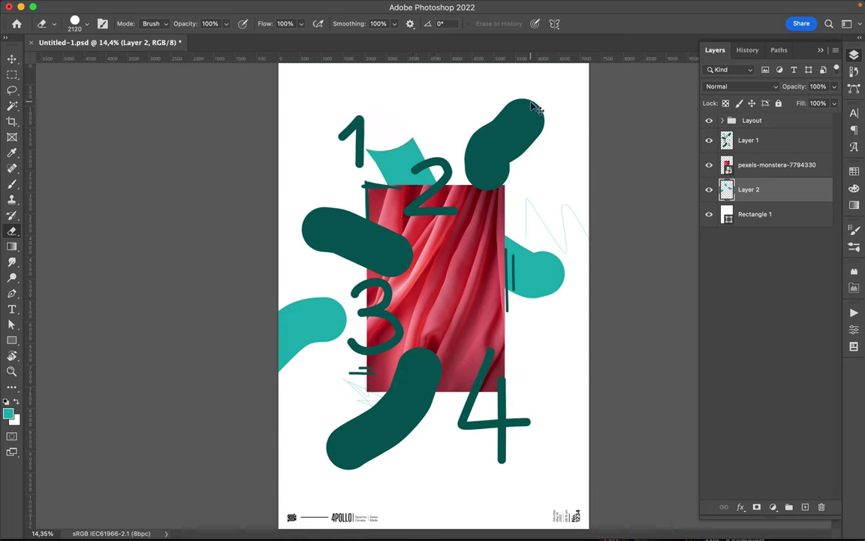
pyautogui.moveTo(357, 106); pyautogui.dragTo(407, 204)
# Add a new layer above the fabric photo layer and return to the Brush
pyautogui.click(774, 164)
pyautogui.click(805, 506)
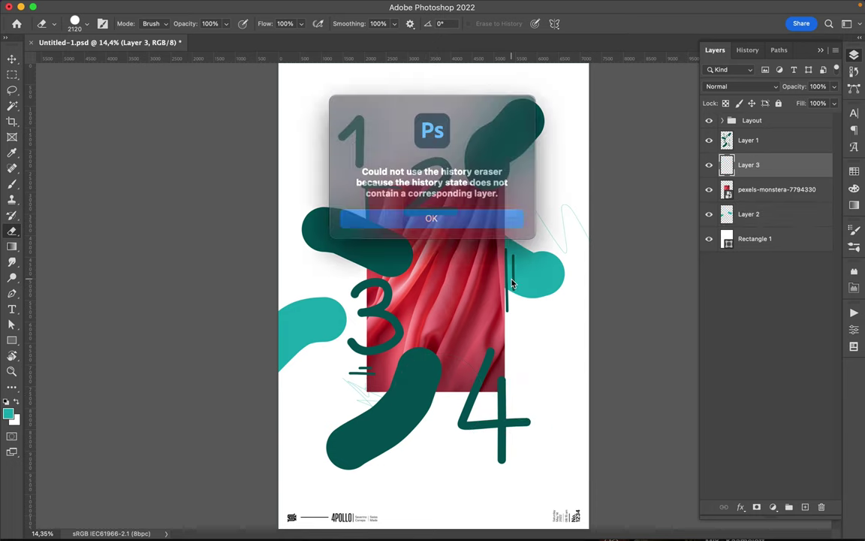
pyautogui.press('Return')
pyautogui.press('b')
pyautogui.rightClick(467, 178)
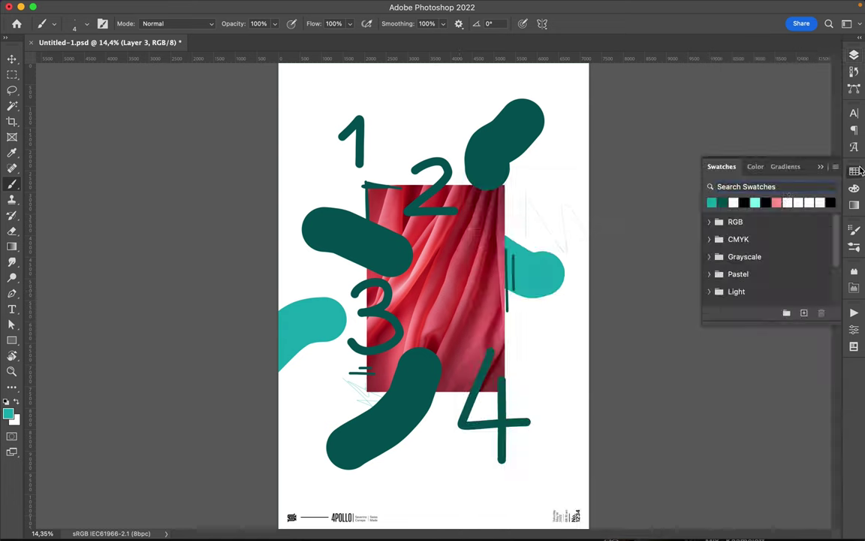
# Sketch hatching by the photo's right edge, set a 33 px brush, and undo a stray loop by the 4
pyautogui.moveTo(513, 310); pyautogui.dragTo(510, 365)
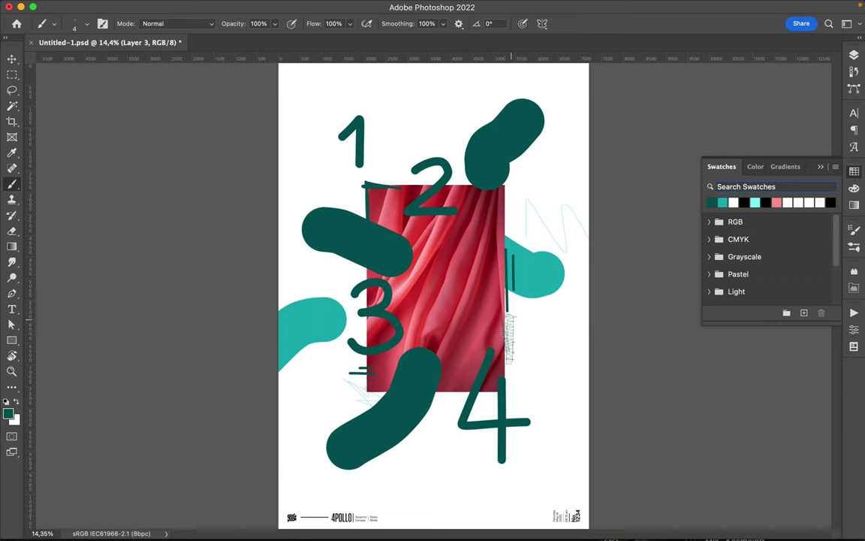
pyautogui.rightClick(412, 175)
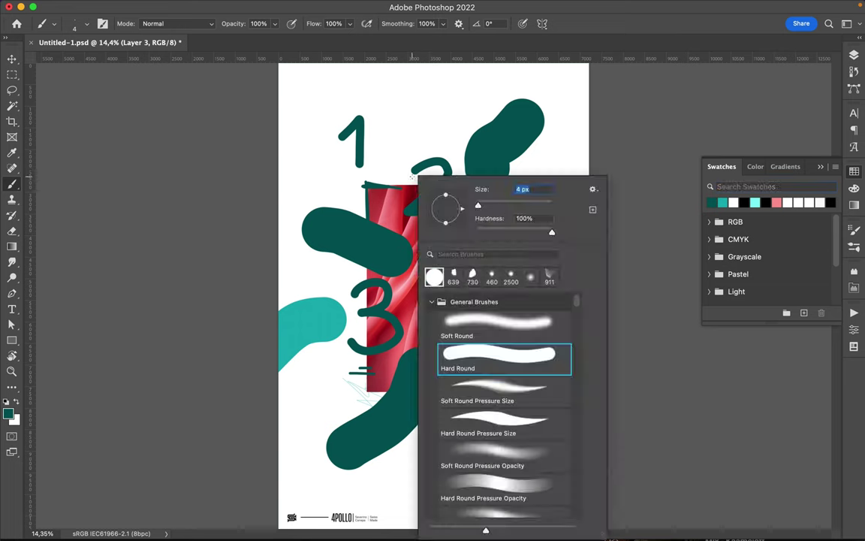
pyautogui.write('33')
pyautogui.press('Return')
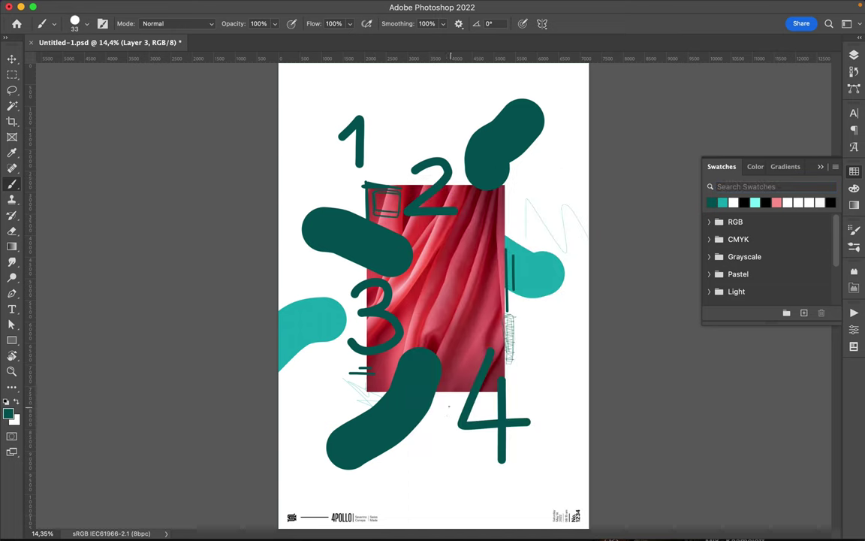
pyautogui.moveTo(448, 406)
pyautogui.mouseDown()
pyautogui.moveTo(454, 454)
pyautogui.moveTo(514, 374)
pyautogui.moveTo(442, 398)
pyautogui.mouseUp()
pyautogui.hotkey('ctrl', 'z')
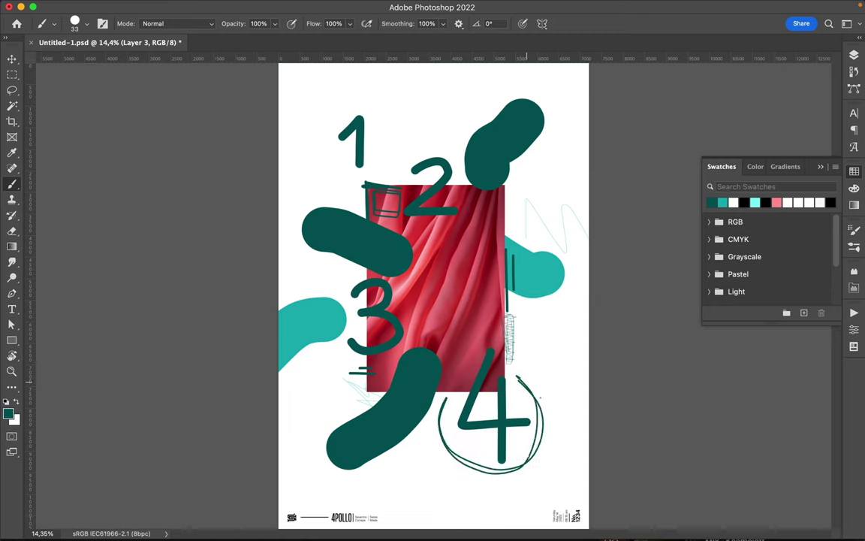
# Draw thin rays above the 2 and curls beside the 3
pyautogui.moveTo(408, 148)
pyautogui.mouseDown()
pyautogui.moveTo(414, 157)
pyautogui.moveTo(419, 118)
pyautogui.mouseUp()
pyautogui.moveTo(437, 150); pyautogui.dragTo(434, 105)
pyautogui.moveTo(451, 151); pyautogui.dragTo(464, 131)
pyautogui.moveTo(359, 319); pyautogui.dragTo(352, 359)
pyautogui.moveTo(354, 304); pyautogui.dragTo(357, 271)
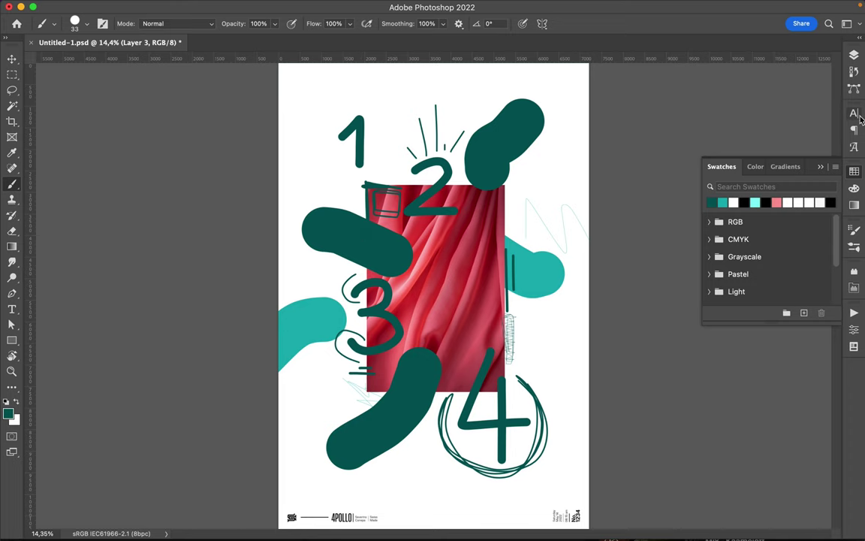
# Select a layer in the Layers panel and shrink the brush to 15 px
pyautogui.click(854, 112)
pyautogui.click(751, 186)
pyautogui.rightClick(423, 173)
pyautogui.write('15')
pyautogui.press('Return')
# On a new layer, scribble light-teal circles on the left, top-right and lower blobs, plus a thin highlight stroke
pyautogui.click(854, 55)
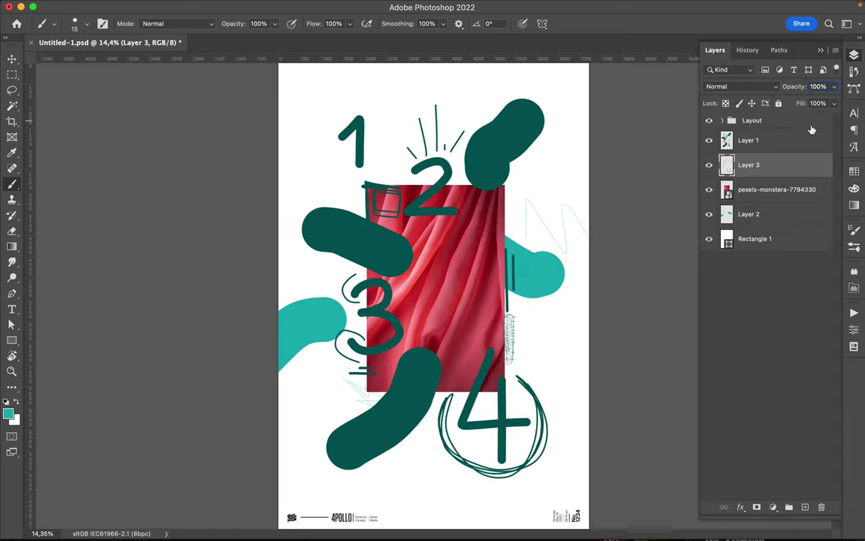
pyautogui.hotkey('ctrl', 'shift', 'alt', 'n')
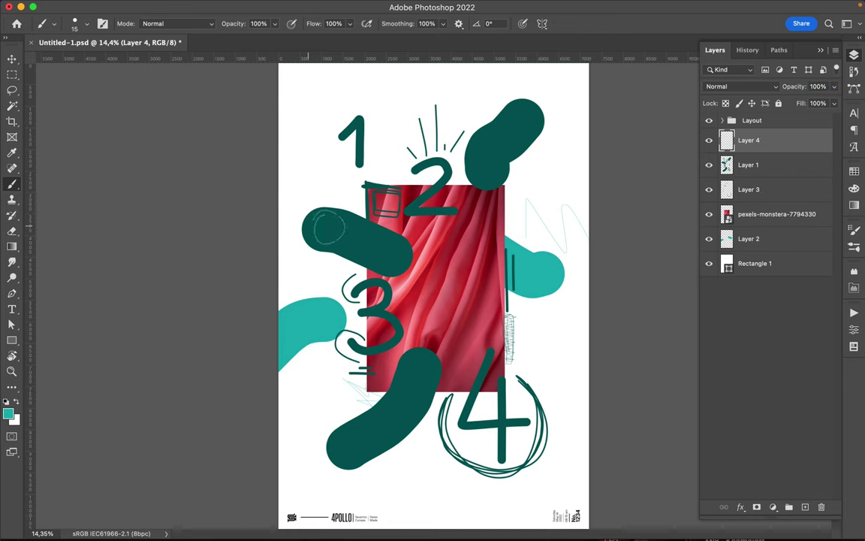
pyautogui.moveTo(319, 221); pyautogui.dragTo(338, 234)
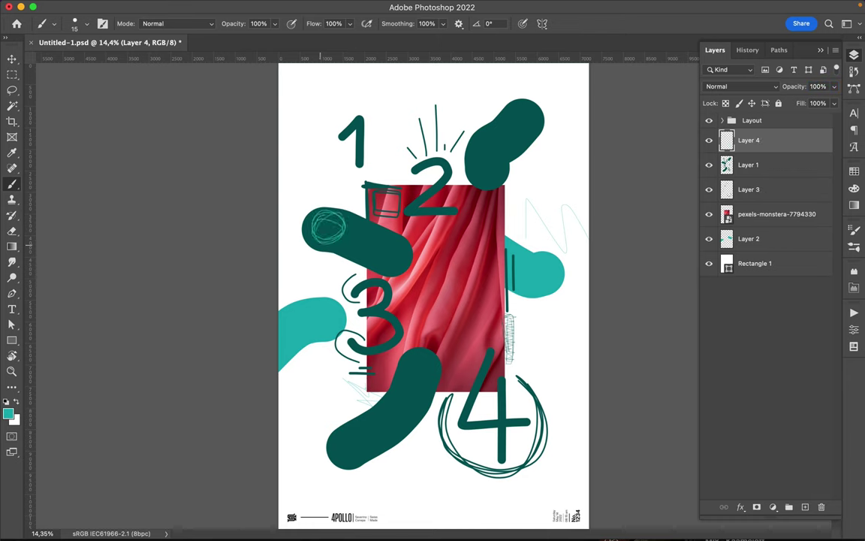
pyautogui.moveTo(506, 113); pyautogui.dragTo(529, 120)
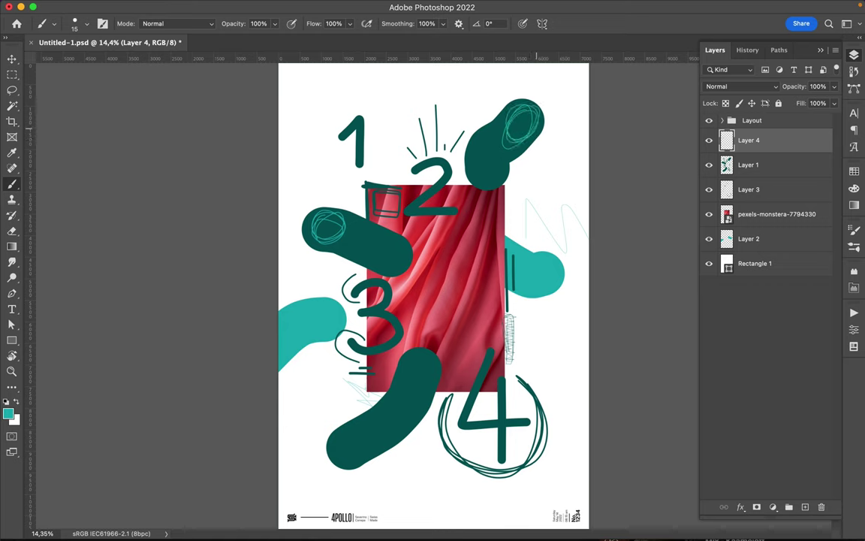
pyautogui.moveTo(428, 361); pyautogui.dragTo(438, 360)
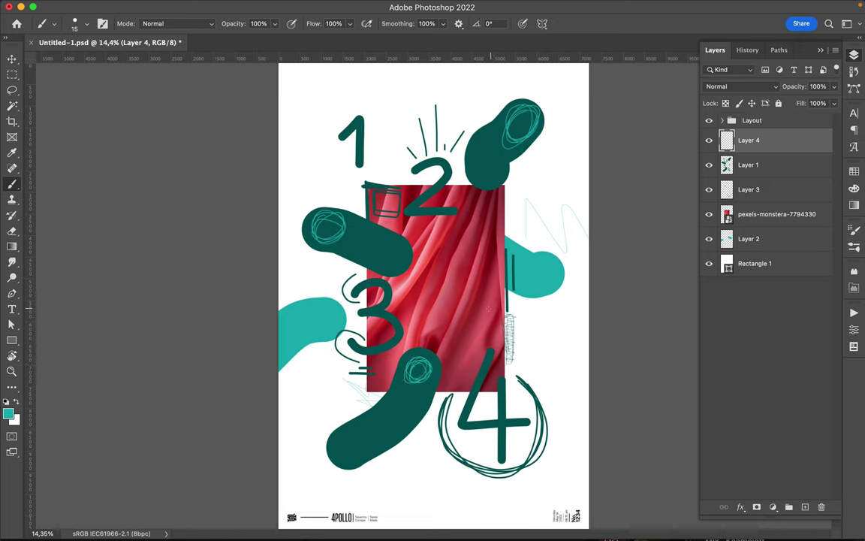
pyautogui.moveTo(423, 406); pyautogui.dragTo(370, 451)
# Lasso a piece of red fabric onto its own layer and rotate it beside the 4
pyautogui.press('v')
pyautogui.press('l')
pyautogui.moveTo(441, 330)
pyautogui.mouseDown()
pyautogui.moveTo(486, 340)
pyautogui.moveTo(443, 330)
pyautogui.moveTo(526, 456)
pyautogui.moveTo(531, 434)
pyautogui.moveTo(471, 452)
pyautogui.mouseUp()
pyautogui.click(776, 214)
pyautogui.hotkey('ctrl', 'j')
pyautogui.press('v')
pyautogui.hotkey('ctrl', 't')
pyautogui.press('Return')
pyautogui.hotkey('alt', '[')
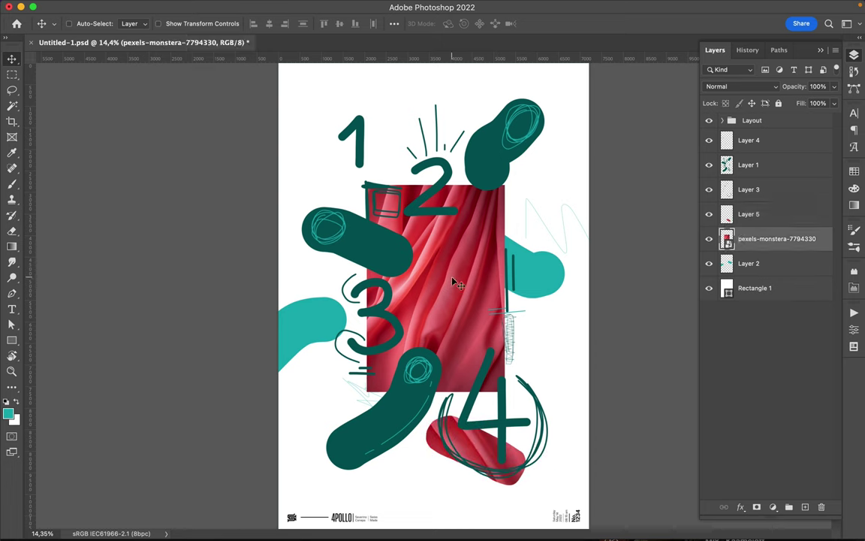
# Copy a long red fabric strip to a new layer above Layer 1 and shift it down
pyautogui.press('l')
pyautogui.moveTo(424, 229)
pyautogui.mouseDown()
pyautogui.moveTo(471, 317)
pyautogui.moveTo(526, 197)
pyautogui.mouseUp()
pyautogui.hotkey('ctrl', 'j')
pyautogui.press('v')
pyautogui.moveTo(751, 238); pyautogui.dragTo(751, 153)
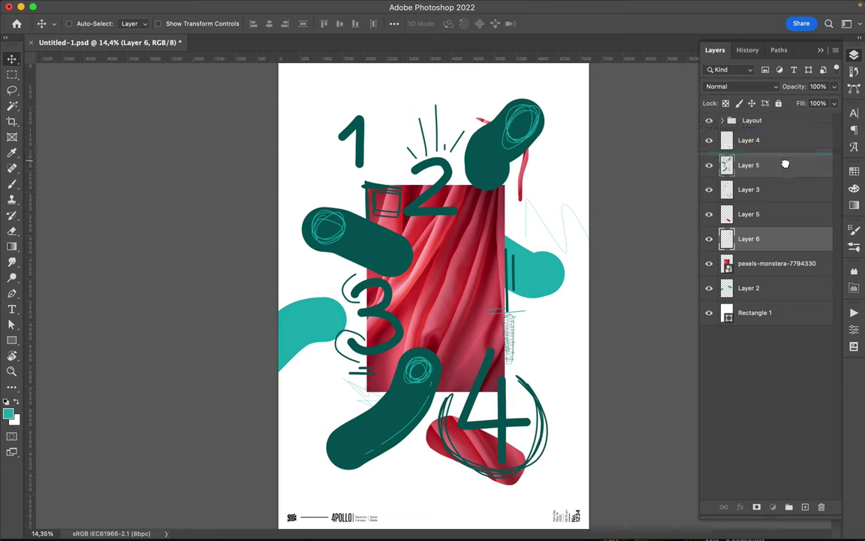
pyautogui.moveTo(528, 190); pyautogui.dragTo(525, 231)
# Add small teal strokes at the photo's top-left, right edge and lower-left blob, then choose light cyan
pyautogui.press('b')
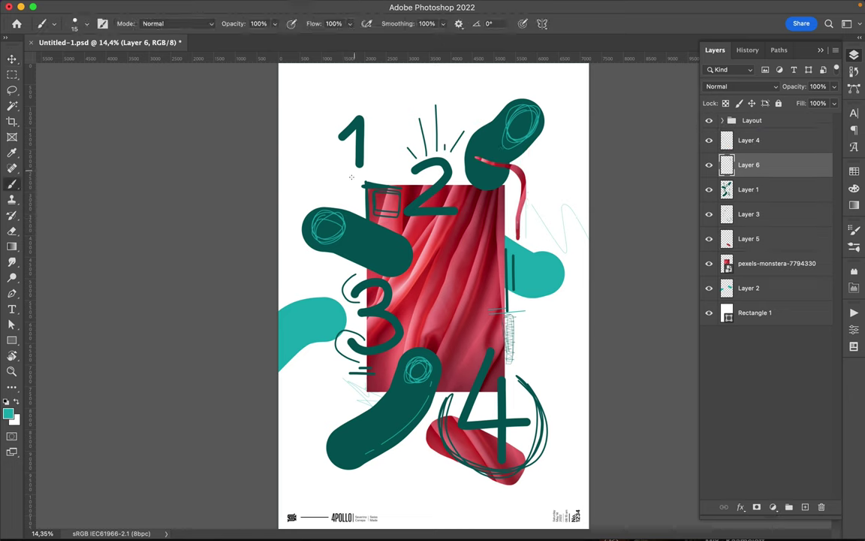
pyautogui.moveTo(359, 199); pyautogui.dragTo(363, 183)
pyautogui.moveTo(497, 211); pyautogui.dragTo(498, 250)
pyautogui.moveTo(496, 296); pyautogui.dragTo(495, 205)
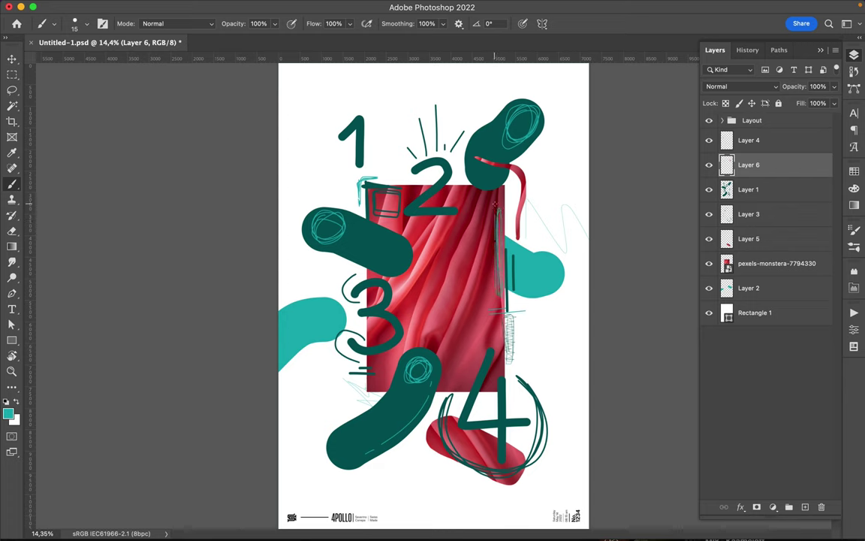
pyautogui.moveTo(339, 439); pyautogui.dragTo(345, 451)
pyautogui.rightClick(431, 306)
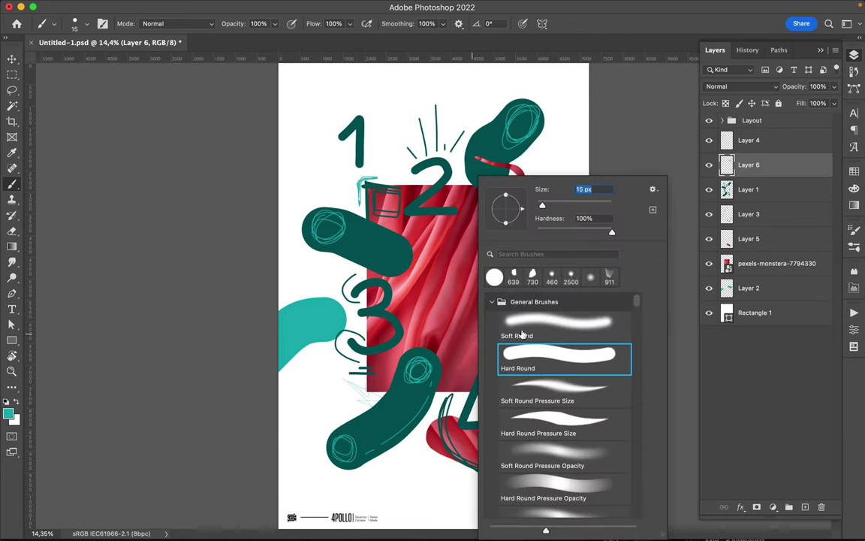
pyautogui.click(853, 171)
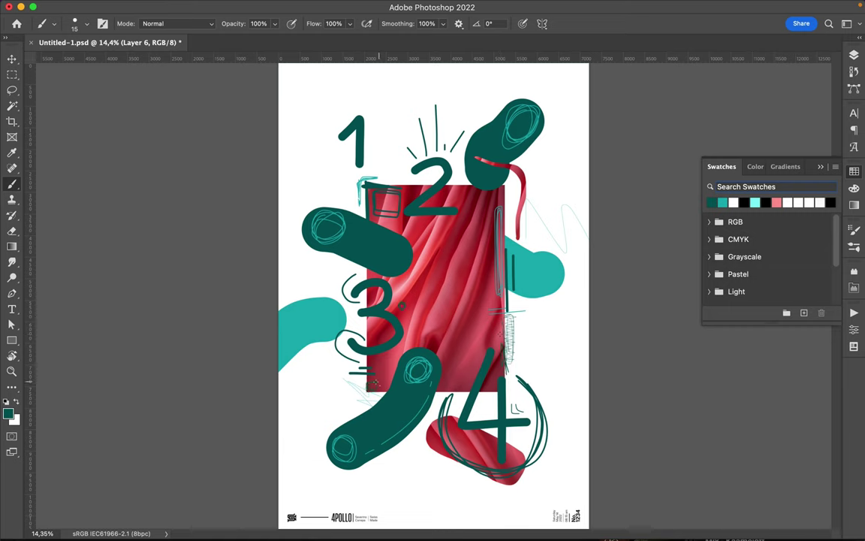
pyautogui.keyDown('alt'); pyautogui.click(509, 316); pyautogui.keyUp('alt')
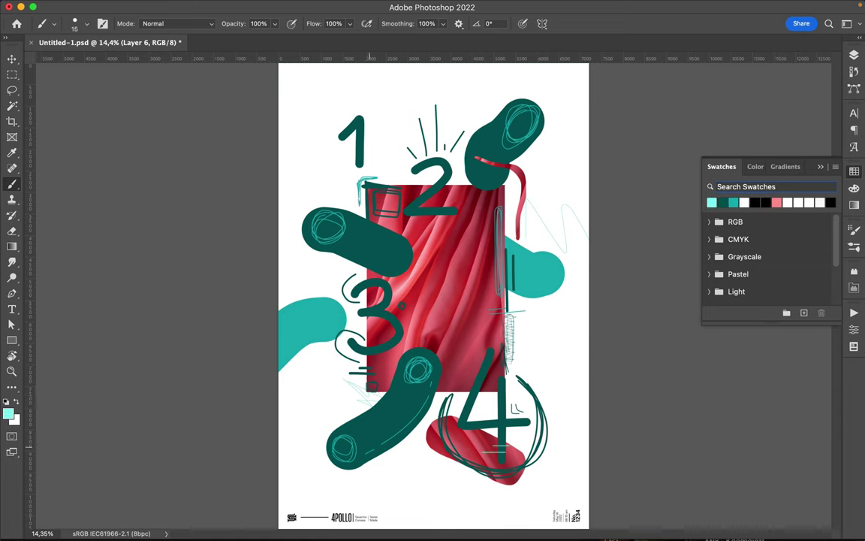
# Set the brush to 460 px and paint broad light-cyan areas on a new layer beneath the photo
pyautogui.rightClick(418, 172)
pyautogui.write('460')
pyautogui.press('Return')
pyautogui.click(424, 177)
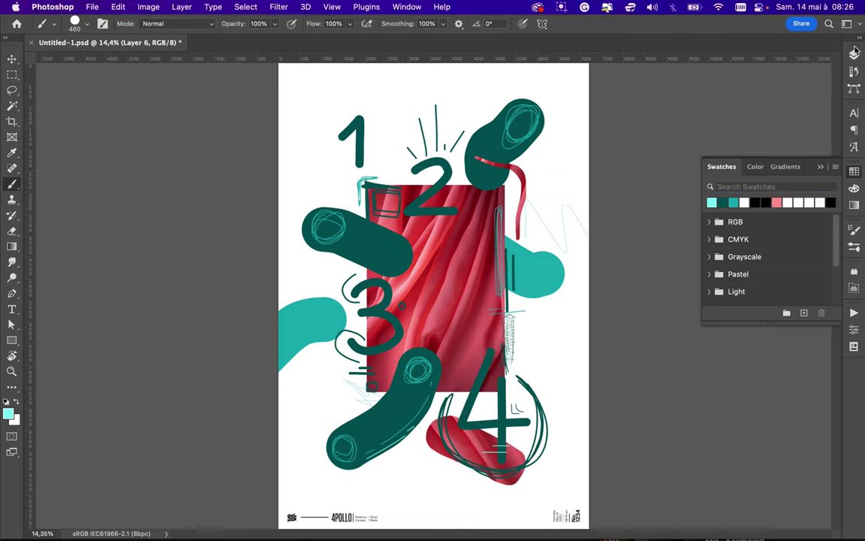
pyautogui.click(854, 55)
pyautogui.click(750, 288)
pyautogui.moveTo(444, 171)
pyautogui.mouseDown()
pyautogui.moveTo(309, 212)
pyautogui.moveTo(516, 410)
pyautogui.moveTo(315, 426)
pyautogui.mouseUp()
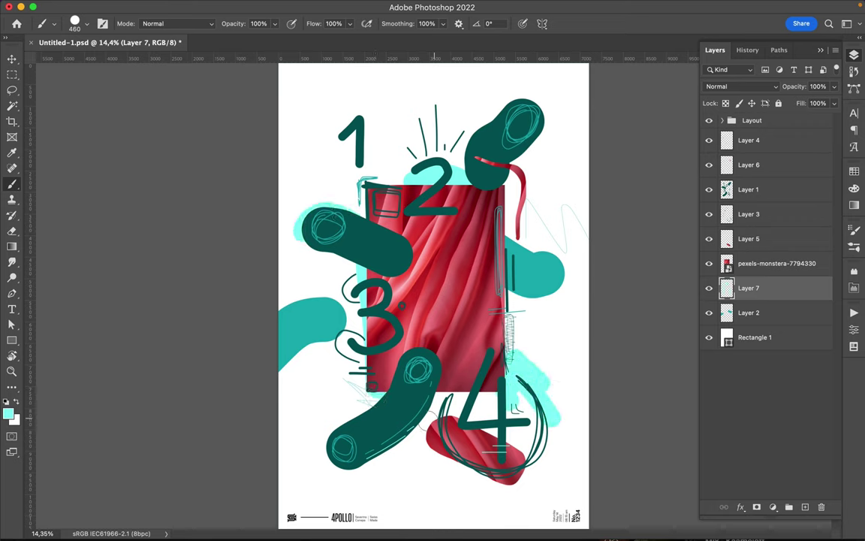
# On Layer 4 with an 81 px brush, paint cyan marks left of the 3 and right of the 2
pyautogui.click(748, 140)
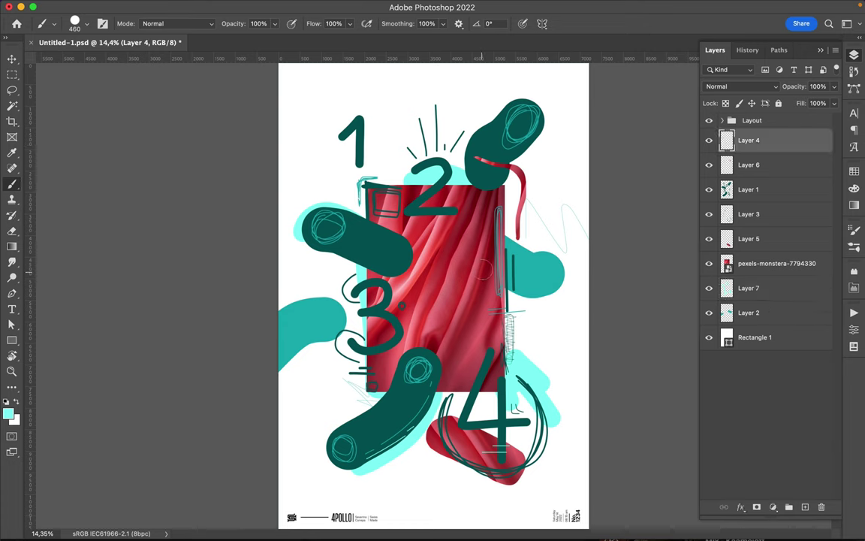
pyautogui.rightClick(453, 300)
pyautogui.write('81')
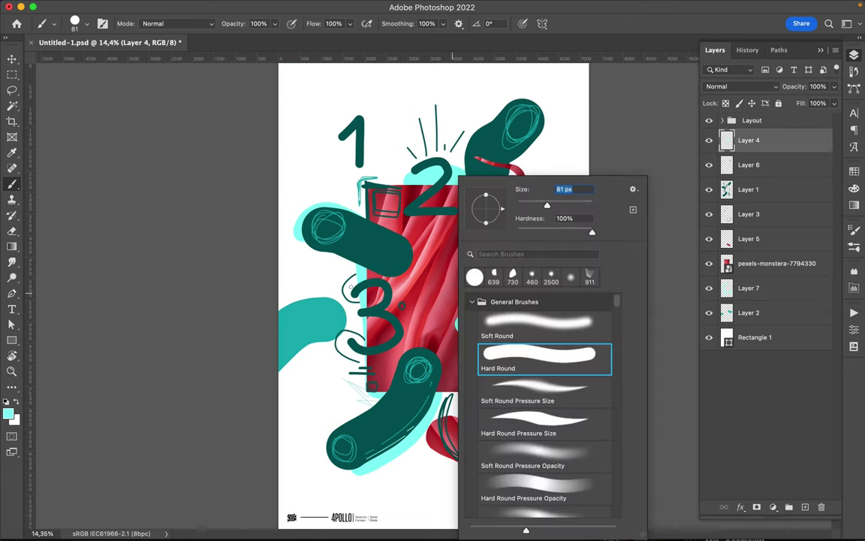
pyautogui.press('Return')
pyautogui.moveTo(350, 240); pyautogui.dragTo(350, 257)
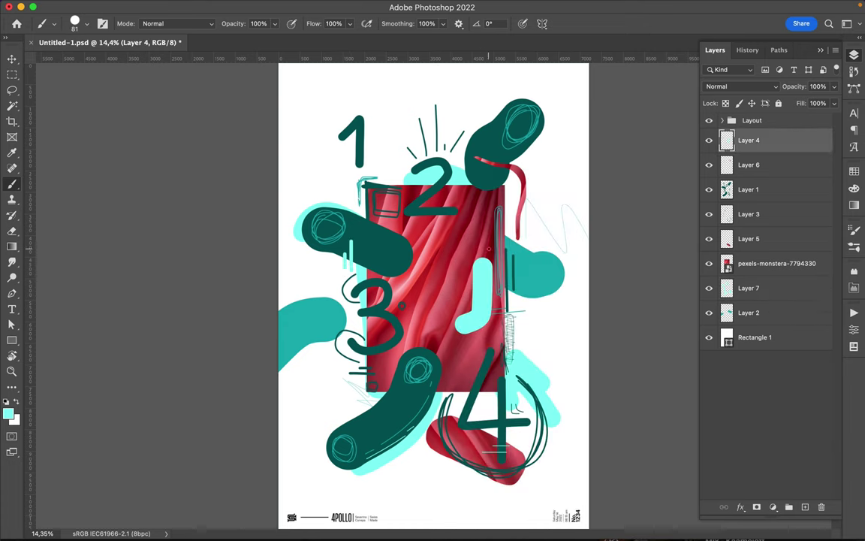
pyautogui.moveTo(467, 197); pyautogui.dragTo(470, 216)
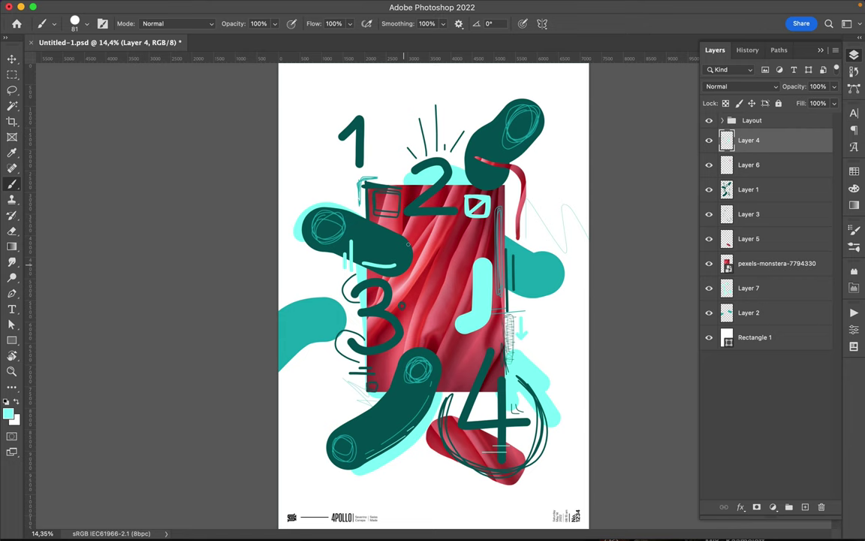
# Scribble a dark spiral on the left teal blob with a 22 px brush
pyautogui.rightClick(404, 177)
pyautogui.moveTo(480, 208); pyautogui.dragTo(471, 207)
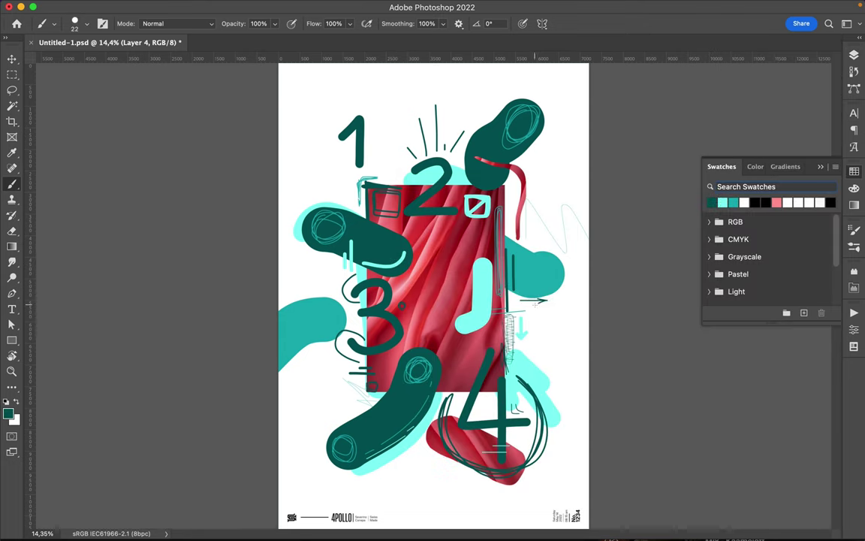
pyautogui.moveTo(307, 316); pyautogui.dragTo(323, 321)
pyautogui.moveTo(308, 304); pyautogui.dragTo(331, 302)
# Hand-letter the 's' and 't' to complete 'Post' in Poster
pyautogui.scroll(3, 434, 300)
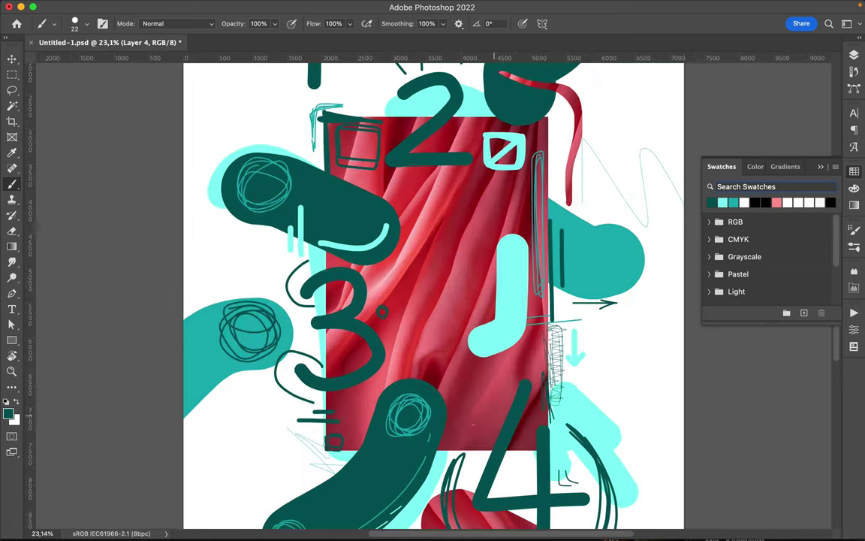
pyautogui.scroll(3, 473, 405)
pyautogui.scroll(1, 472, 338)
pyautogui.scroll(1, 469, 267)
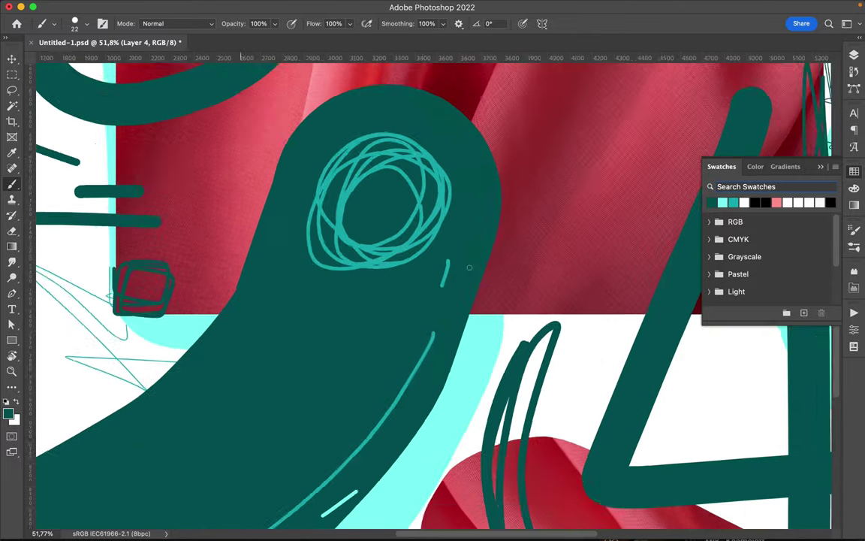
pyautogui.scroll(2, 470, 267)
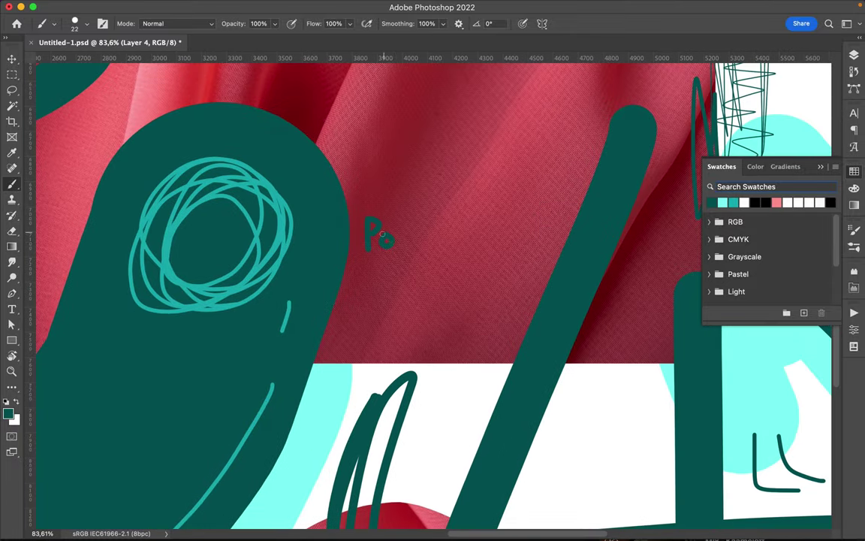
pyautogui.moveTo(406, 230); pyautogui.dragTo(392, 249)
pyautogui.moveTo(415, 208)
pyautogui.mouseDown()
pyautogui.moveTo(416, 248)
pyautogui.moveTo(431, 231)
pyautogui.moveTo(449, 246)
pyautogui.moveTo(466, 226)
pyautogui.mouseUp()
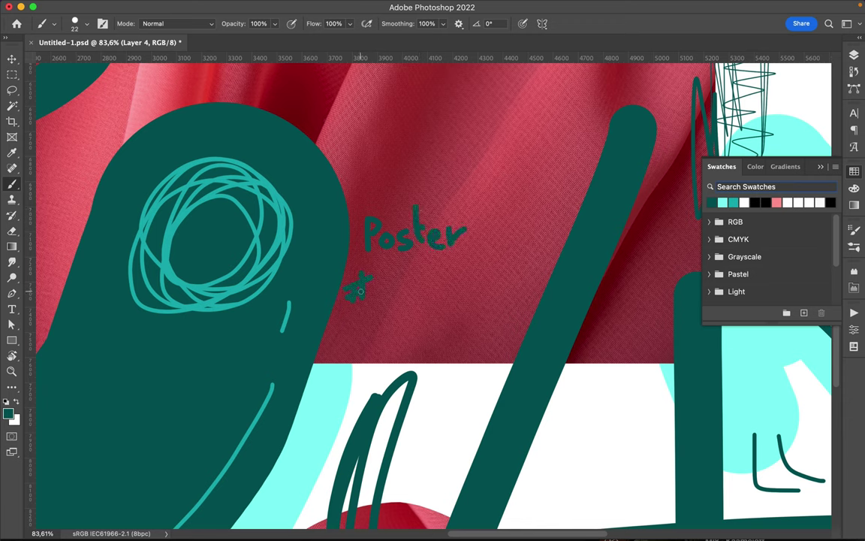
# Letter the 1 and 4 to finish '#1234', underline it, and add a stroke by the red rectangle
pyautogui.moveTo(381, 280)
pyautogui.mouseDown()
pyautogui.moveTo(389, 300)
pyautogui.moveTo(417, 290)
pyautogui.moveTo(430, 300)
pyautogui.moveTo(448, 274)
pyautogui.moveTo(437, 301)
pyautogui.mouseUp()
pyautogui.moveTo(477, 273)
pyautogui.mouseDown()
pyautogui.moveTo(455, 297)
pyautogui.moveTo(490, 295)
pyautogui.moveTo(480, 309)
pyautogui.mouseUp()
pyautogui.scroll(-2, 463, 328)
pyautogui.scroll(-2, 463, 329)
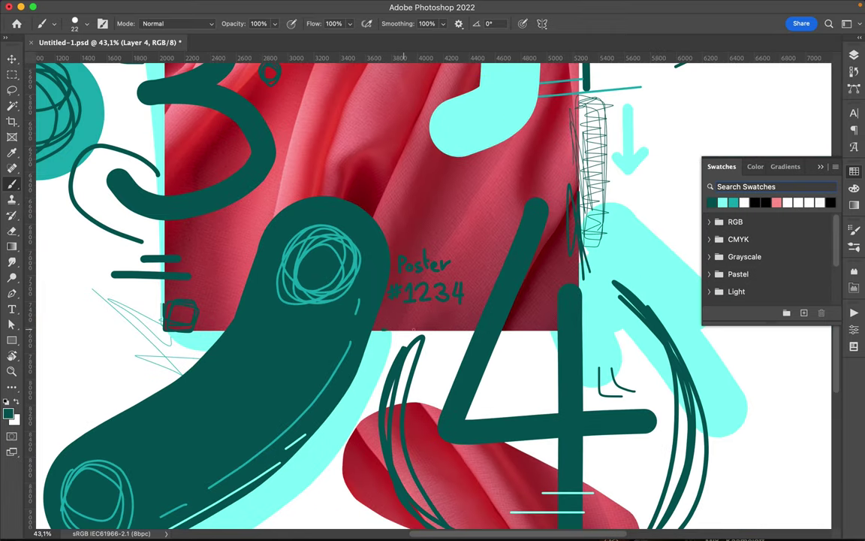
pyautogui.moveTo(383, 329); pyautogui.dragTo(450, 325)
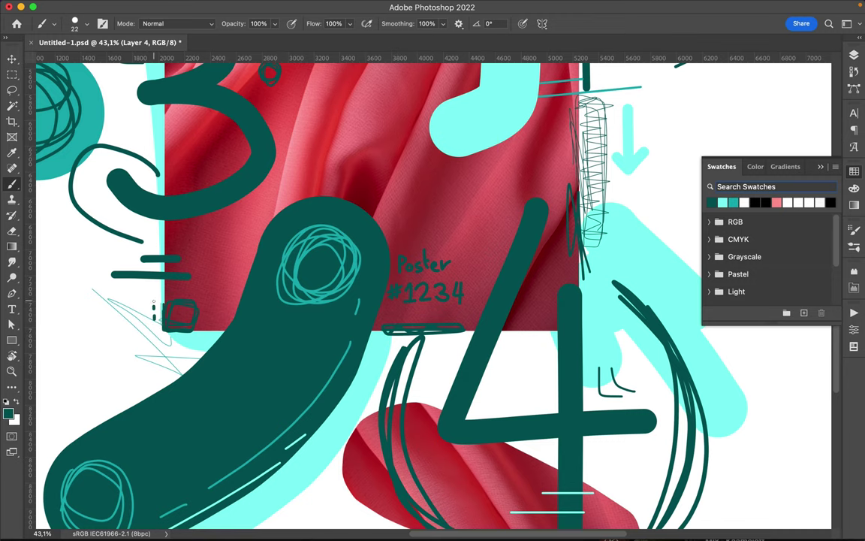
pyautogui.hscroll(5, 433, 293)
pyautogui.scroll(-5, 433, 292)
pyautogui.moveTo(356, 225); pyautogui.dragTo(356, 297)
# Draw a small scribbled circle near the 2, a square in the teal blob, and a stroke beside the cyan J
pyautogui.hscroll(-2, 374, 254)
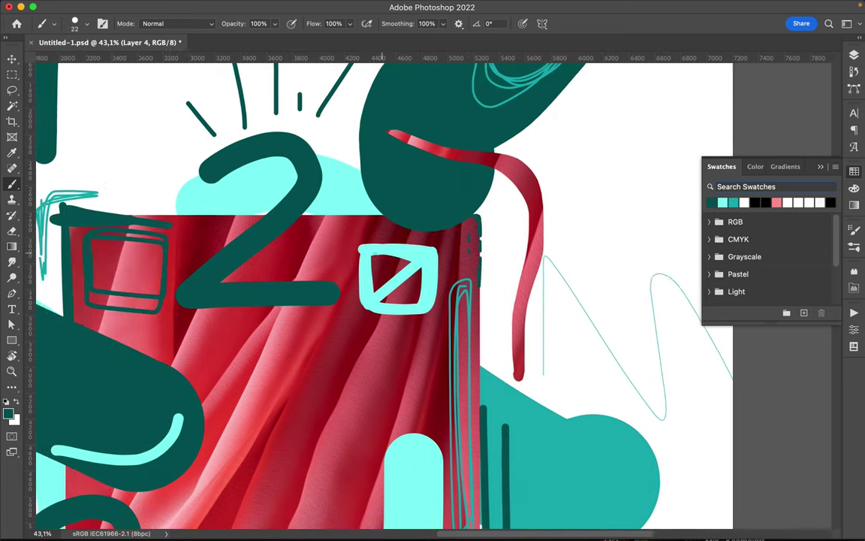
pyautogui.hscroll(-3, 251, 194)
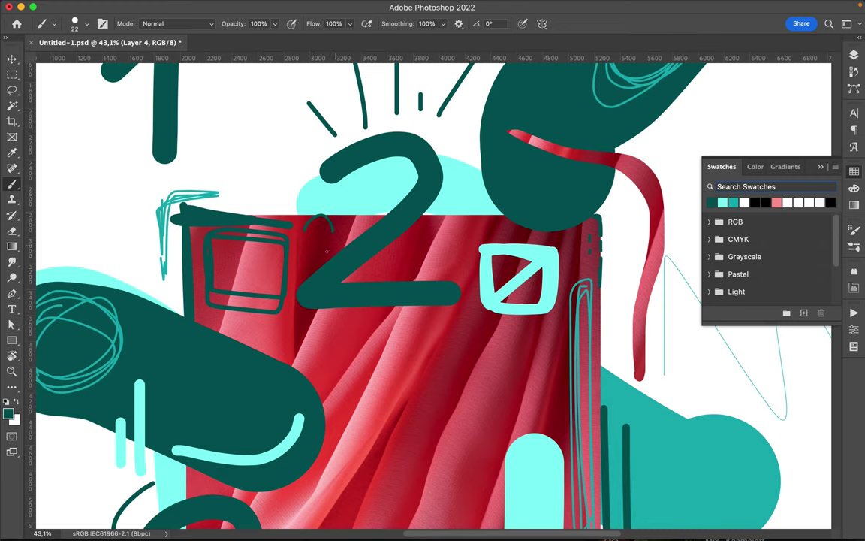
pyautogui.moveTo(321, 214); pyautogui.dragTo(332, 238)
pyautogui.scroll(-5, 339, 228)
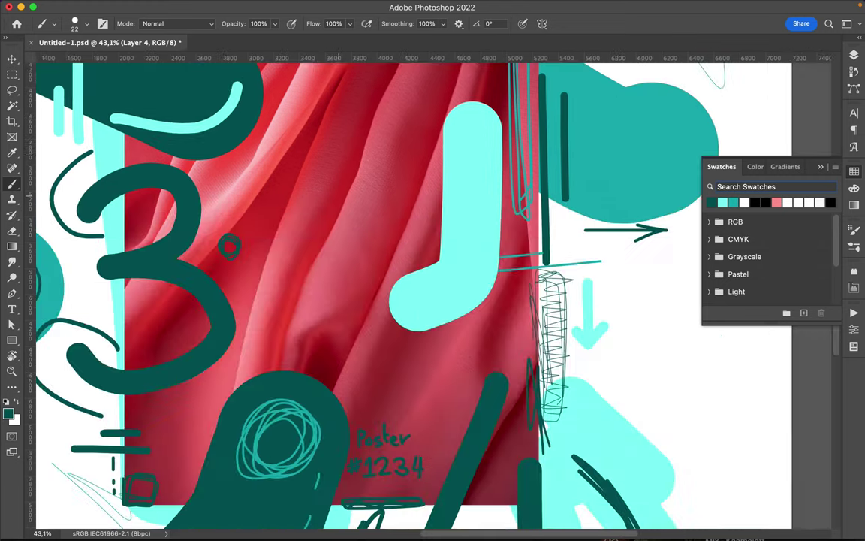
pyautogui.hscroll(5, 390, 225)
pyautogui.moveTo(427, 123); pyautogui.dragTo(426, 129)
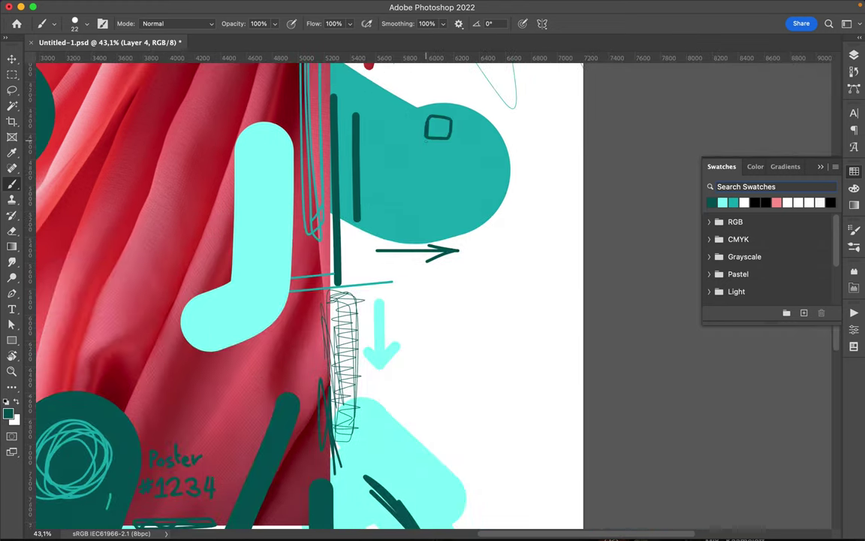
pyautogui.scroll(-1, 423, 116)
pyautogui.hscroll(-10, 423, 116)
pyautogui.scroll(5, 423, 117)
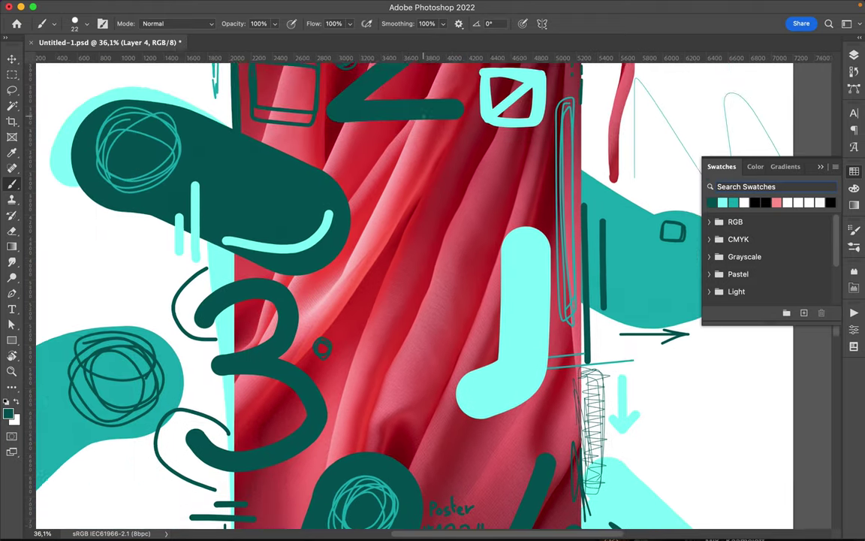
pyautogui.scroll(-1, 422, 116)
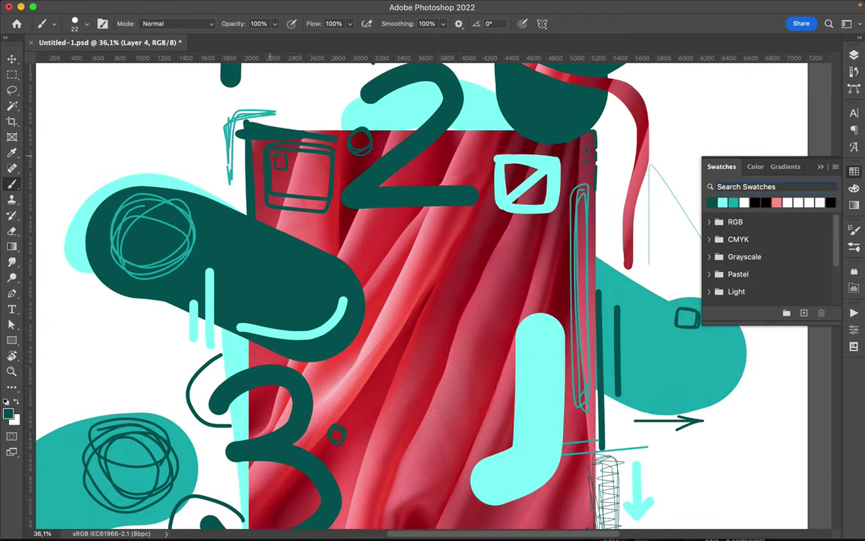
pyautogui.scroll(-5, 342, 220)
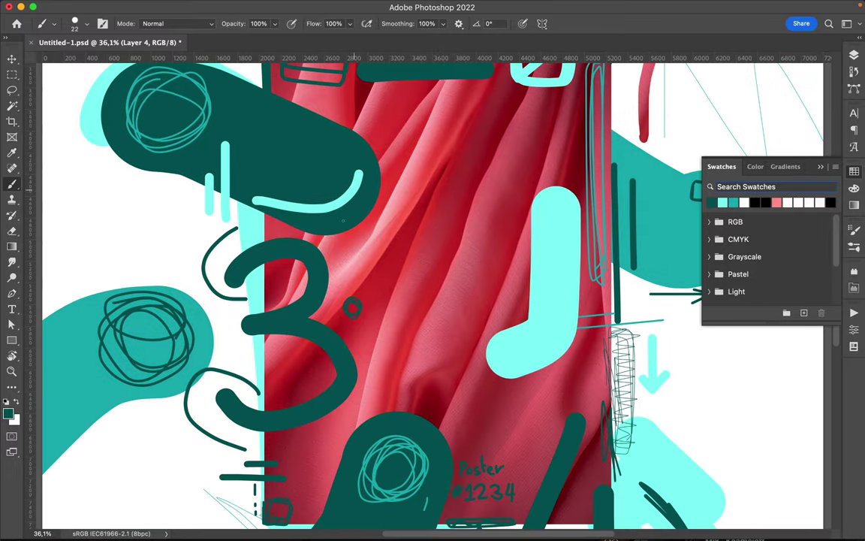
pyautogui.moveTo(523, 212); pyautogui.dragTo(520, 285)
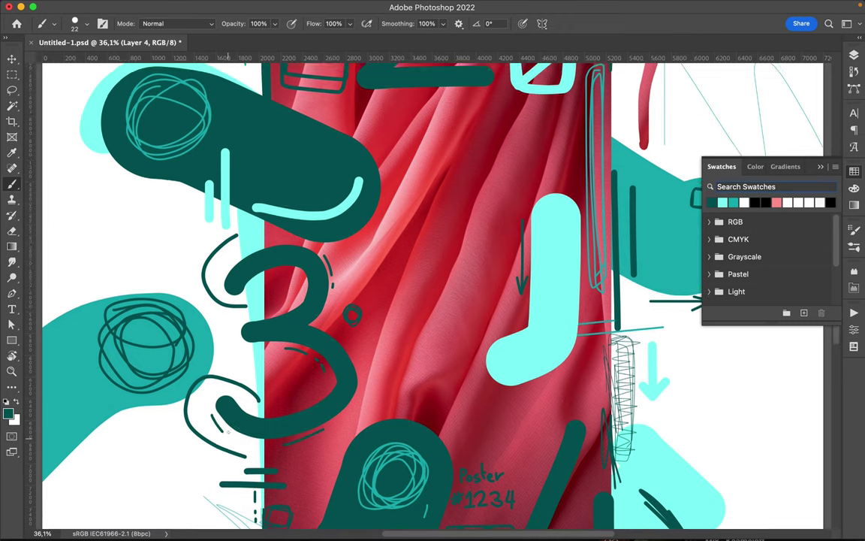
# Paint two short dashes beside the 1 and a thin arc inside the top of the 2
pyautogui.scroll(10, 193, 337)
pyautogui.moveTo(263, 322); pyautogui.dragTo(263, 330)
pyautogui.moveTo(263, 337); pyautogui.dragTo(262, 359)
pyautogui.moveTo(412, 388); pyautogui.dragTo(447, 390)
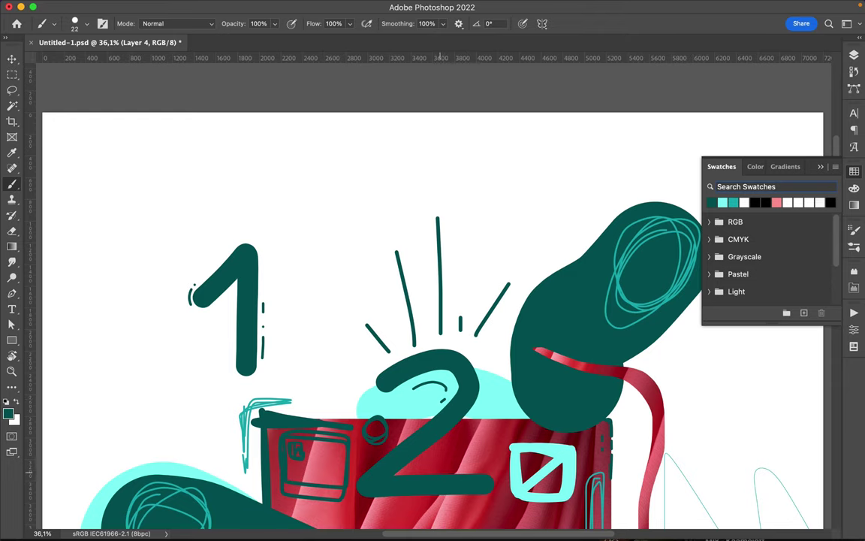
pyautogui.scroll(-10, 466, 464)
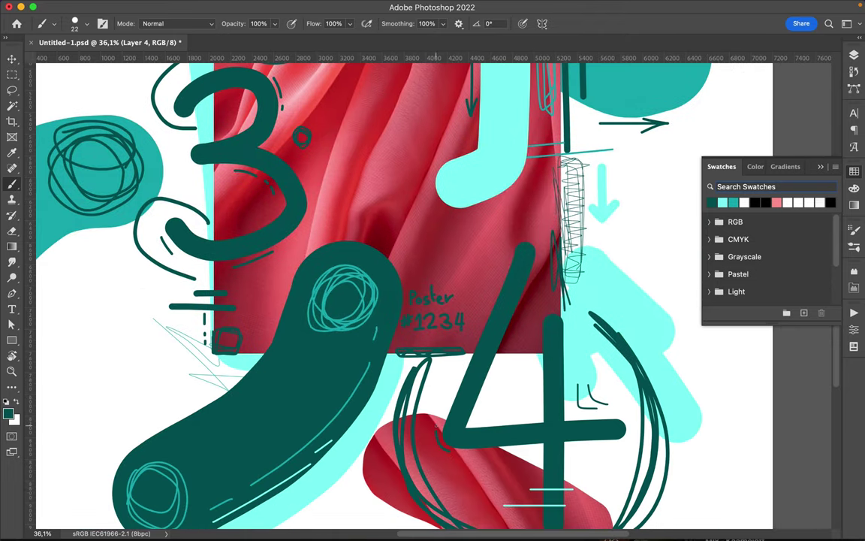
# Fit the poster on screen, save it, and select the red fabric photo layer
pyautogui.hotkey('ctrl', '0')
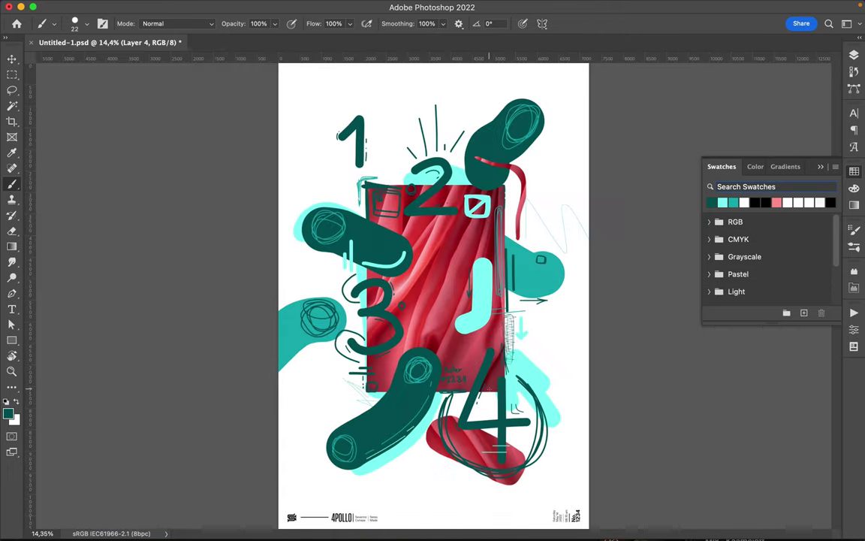
pyautogui.hotkey('ctrl', 's')
pyautogui.press('v')
pyautogui.click(376, 361)
# Rasterize the fabric photo layer and copy a lassoed fabric piece to its own layer
pyautogui.press('l')
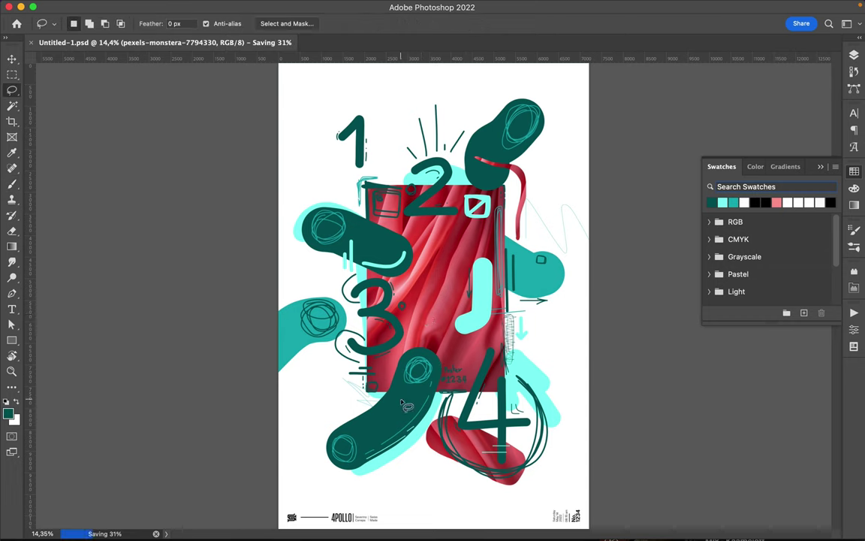
pyautogui.moveTo(373, 353); pyautogui.dragTo(371, 370)
pyautogui.press('BackSpace')
pyautogui.press('Return')
pyautogui.click(854, 55)
pyautogui.rightClick(774, 263)
pyautogui.click(709, 388)
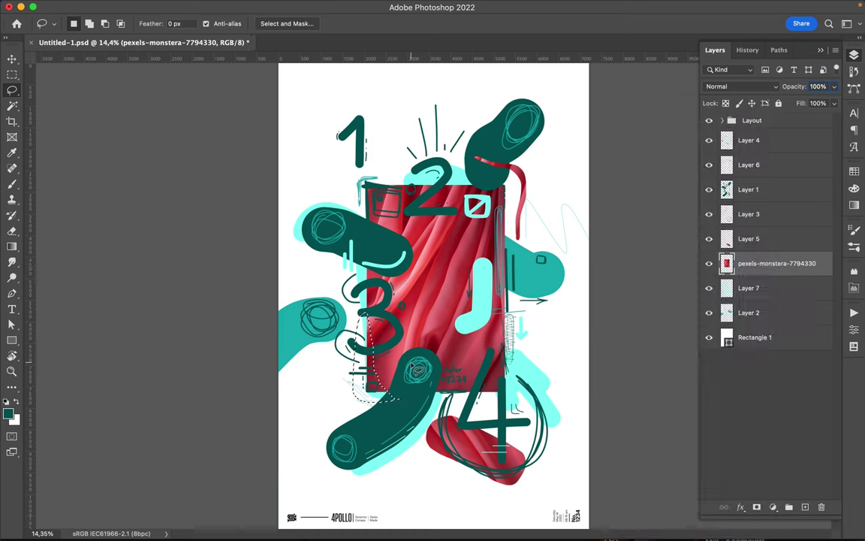
pyautogui.hotkey('ctrl', 'j')
# Place a fabric piece on the top green blob and a red strip over the lower-left blob
pyautogui.press('v')
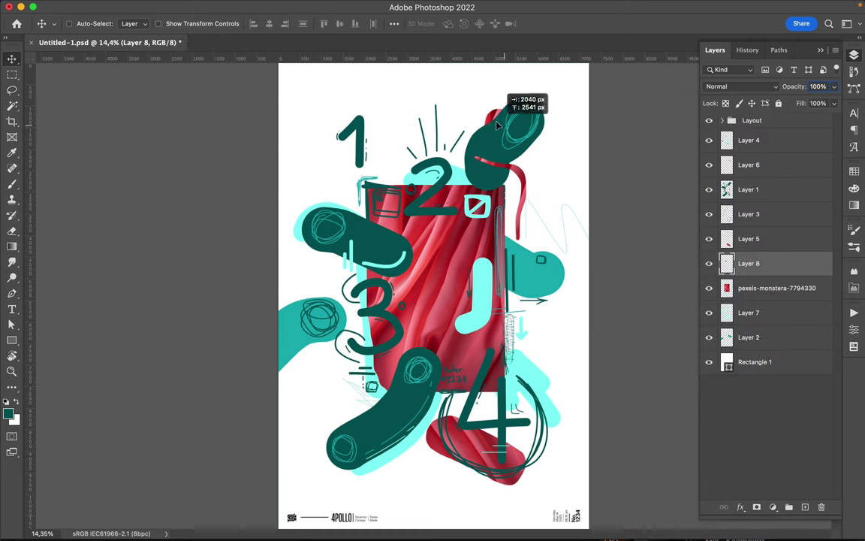
pyautogui.moveTo(372, 203); pyautogui.dragTo(488, 128)
pyautogui.keyDown('ctrl'); pyautogui.click(448, 239); pyautogui.keyUp('ctrl')
pyautogui.press('l')
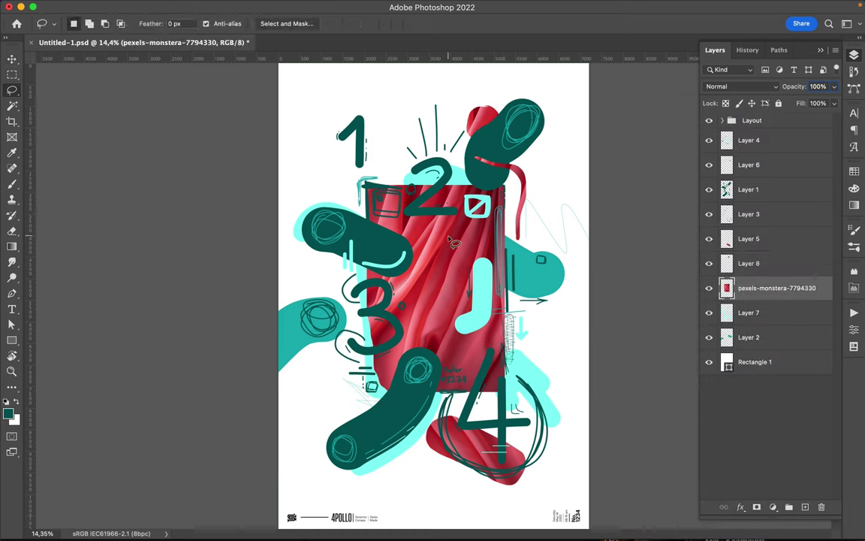
pyautogui.hotkey('ctrl', 'j')
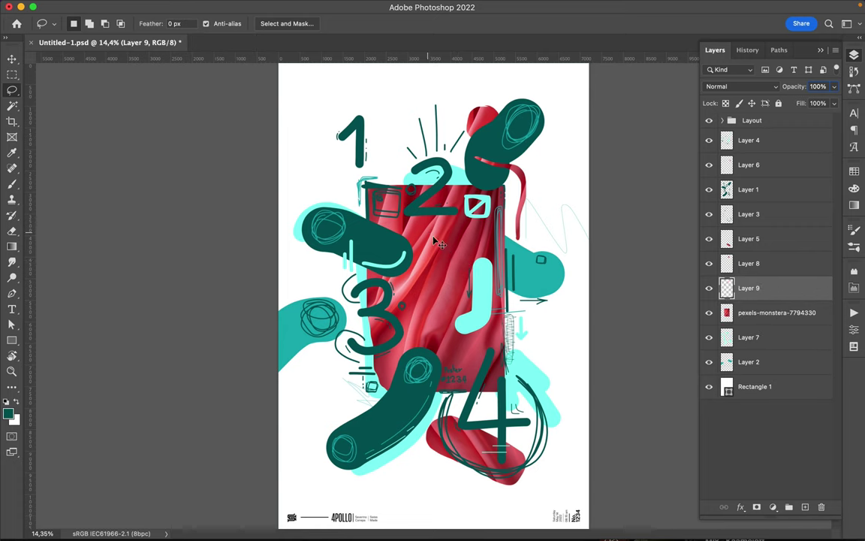
pyautogui.press('v')
pyautogui.moveTo(402, 223); pyautogui.dragTo(358, 420)
pyautogui.moveTo(750, 288); pyautogui.dragTo(741, 140)
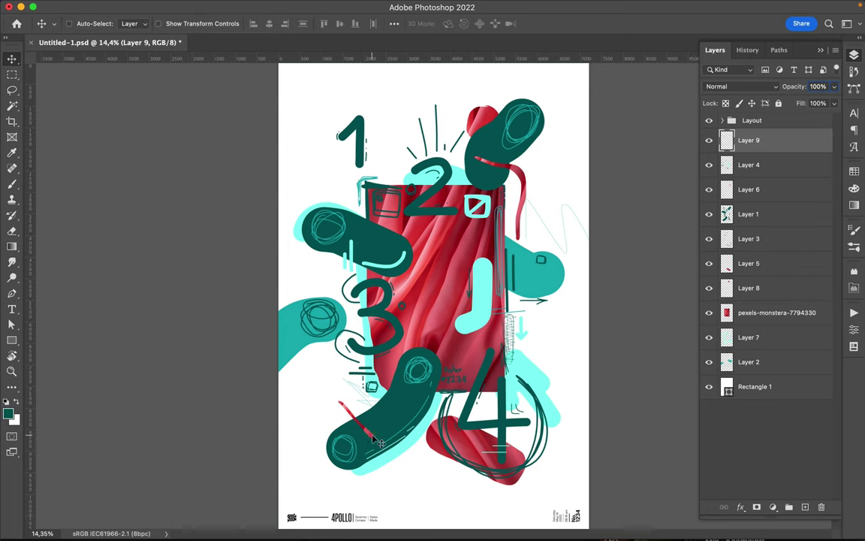
# Copy another small fabric piece to a new layer and scale it down onto the teal shape
pyautogui.keyDown('ctrl'); pyautogui.click(383, 275); pyautogui.keyUp('ctrl')
pyautogui.press('l')
pyautogui.moveTo(430, 313)
pyautogui.mouseDown()
pyautogui.moveTo(398, 270)
pyautogui.moveTo(536, 289)
pyautogui.moveTo(531, 279)
pyautogui.mouseUp()
pyautogui.hotkey('ctrl', 'j')
pyautogui.press('v')
pyautogui.hotkey('ctrl', 't')
pyautogui.press('Return')
# Copy a red fabric square to a new layer and place it beside the first teal-shape piece
pyautogui.press('l')
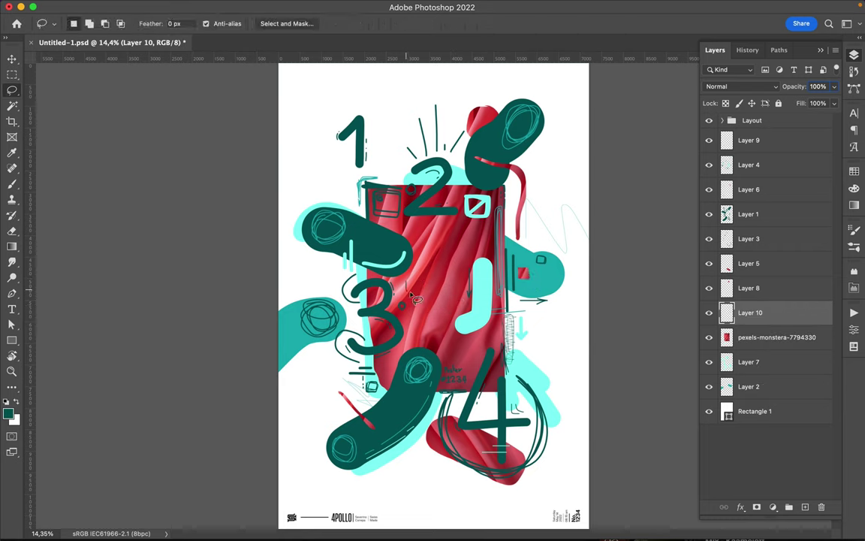
pyautogui.click(740, 337)
pyautogui.hotkey('ctrl', 'j')
pyautogui.press('v')
pyautogui.moveTo(415, 293); pyautogui.dragTo(553, 304)
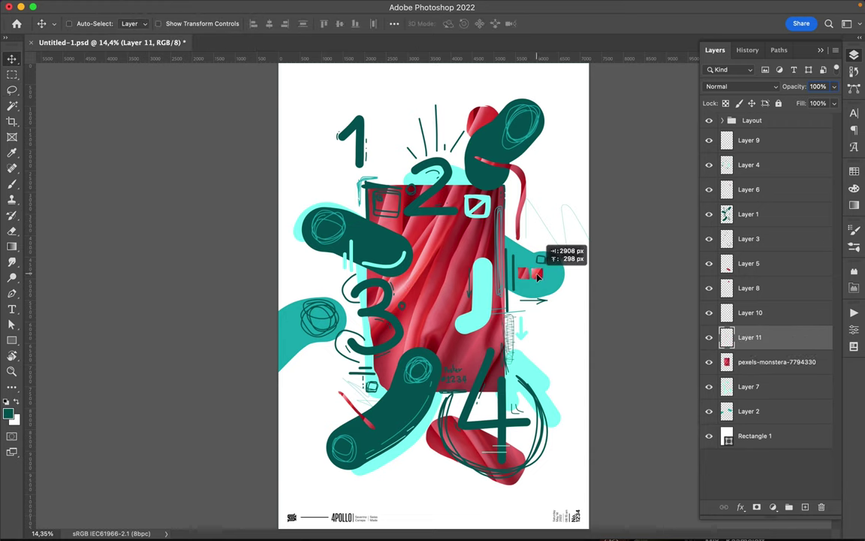